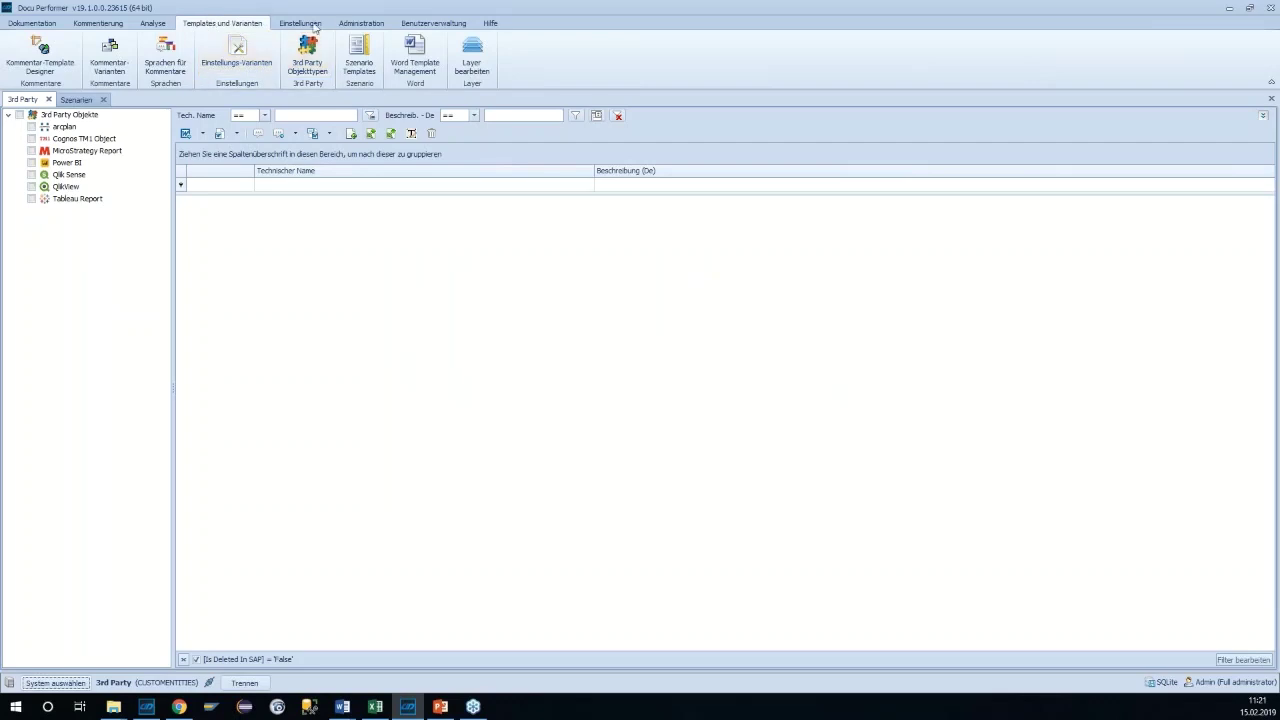
Open the third-party object types, put the TABLEAU type into edit mode to view its fields, and close the editor
left_click(309, 52)
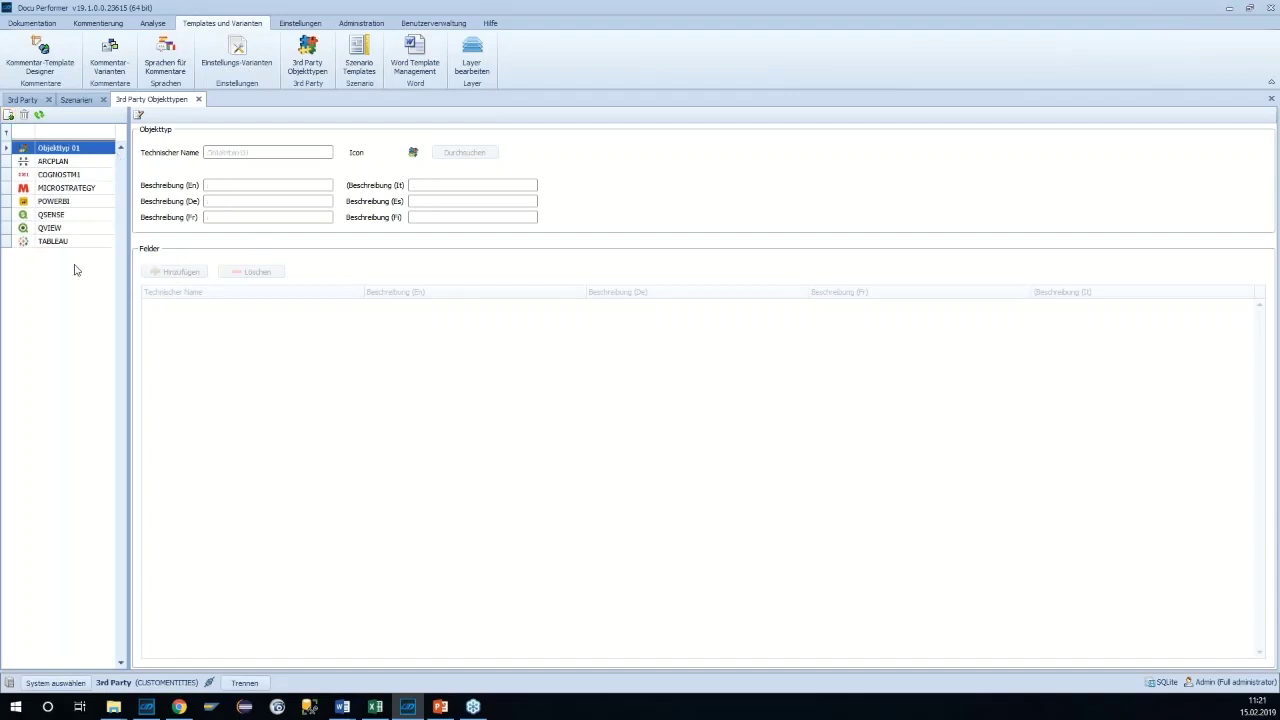
left_click(50, 241)
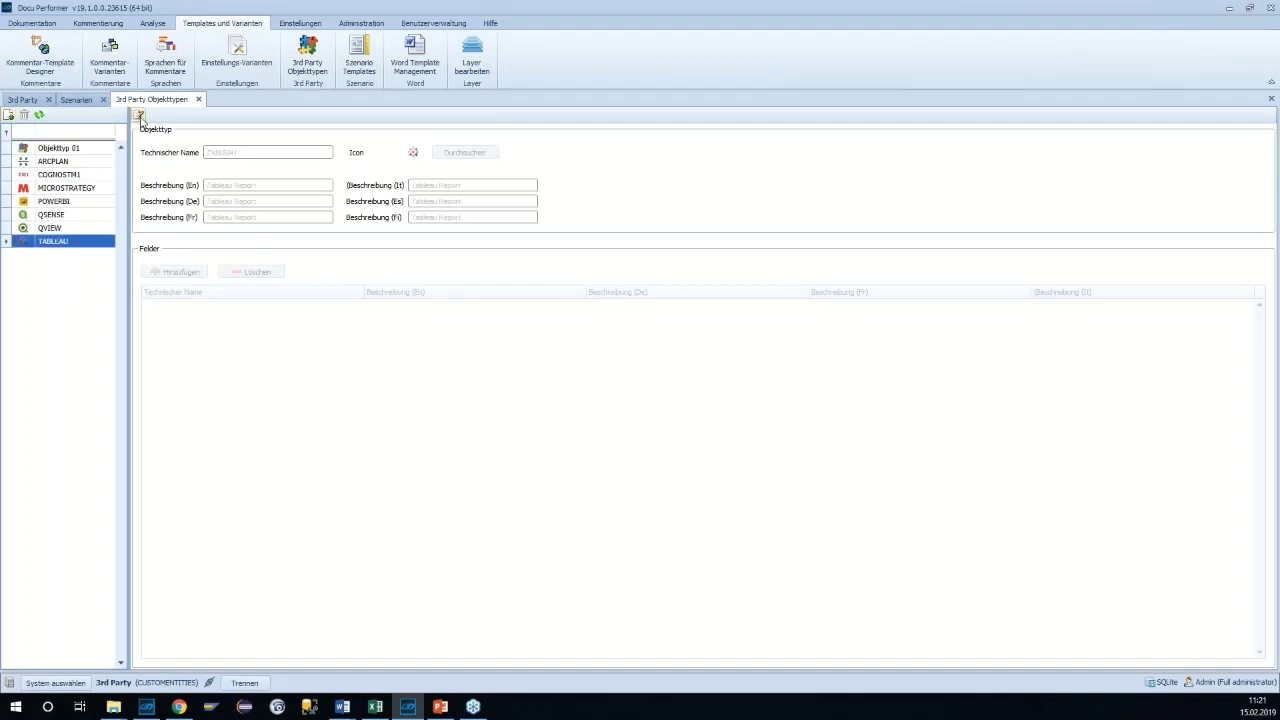
left_click(138, 114)
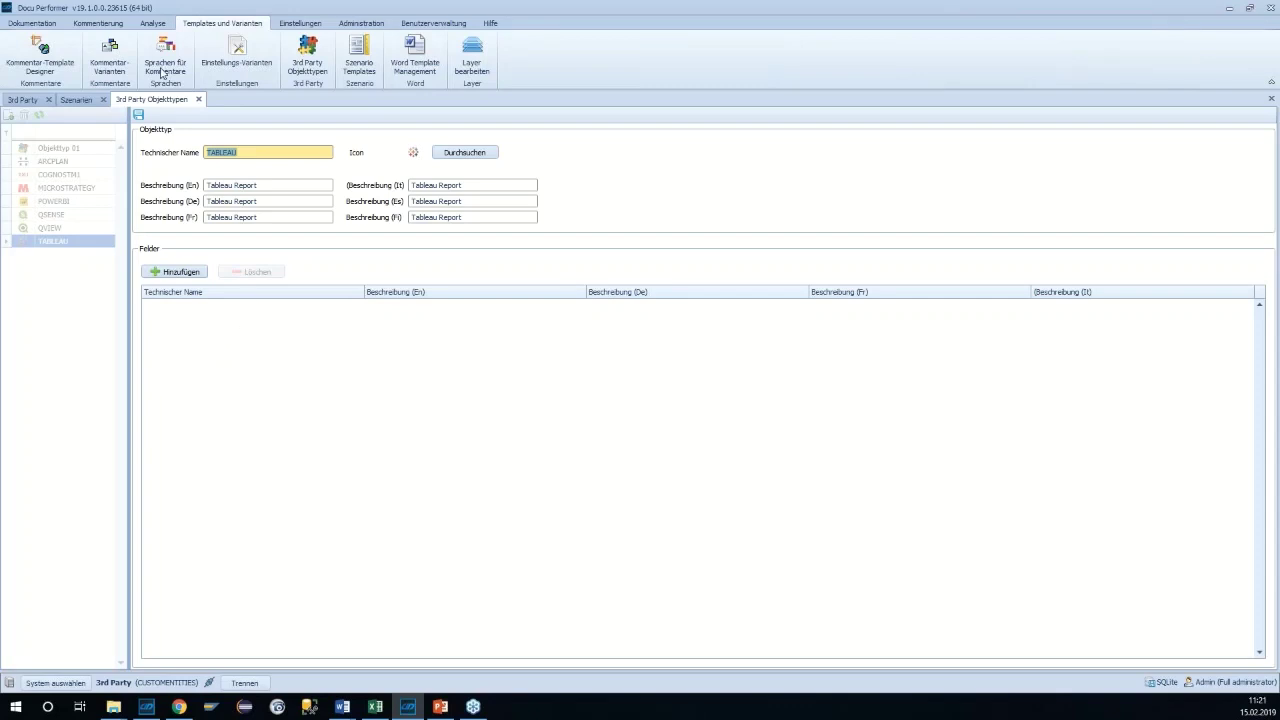
left_click(198, 99)
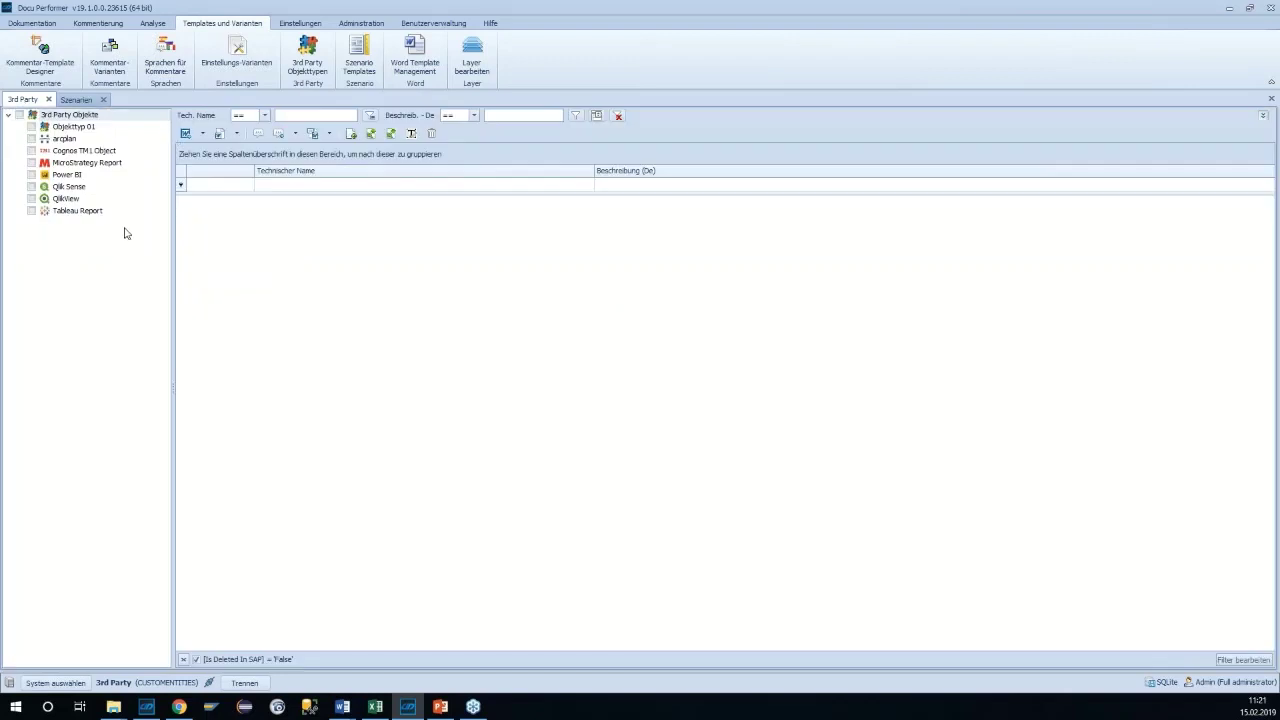
View the Excel mass-import dialog for third-party objects, and examine the empty template's technical name and description columns in Excel
left_click(372, 136)
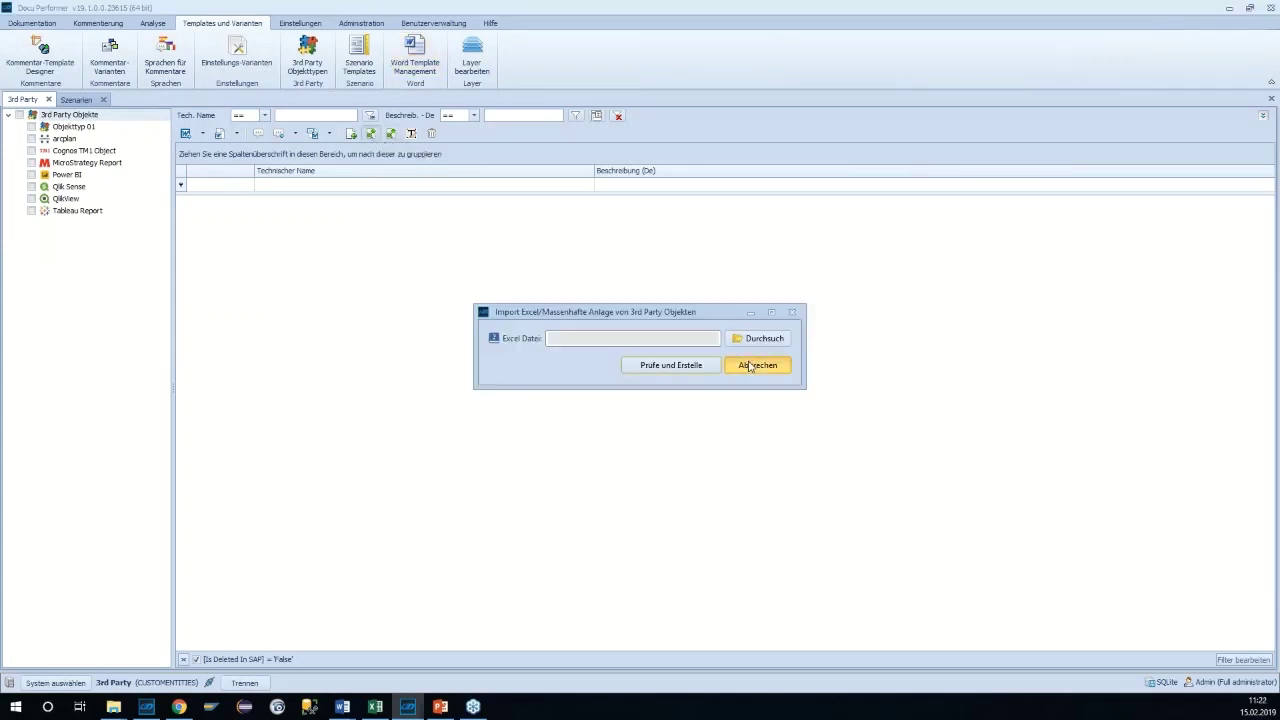
left_click(753, 365)
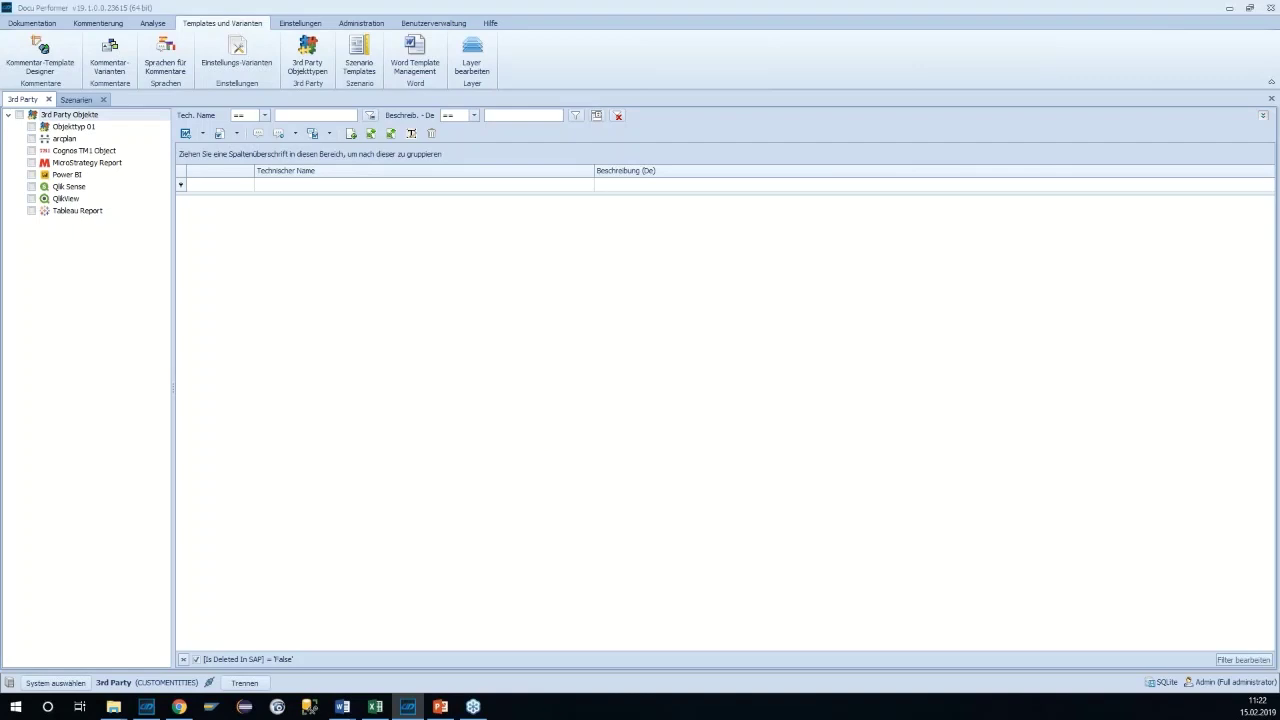
left_click(378, 708)
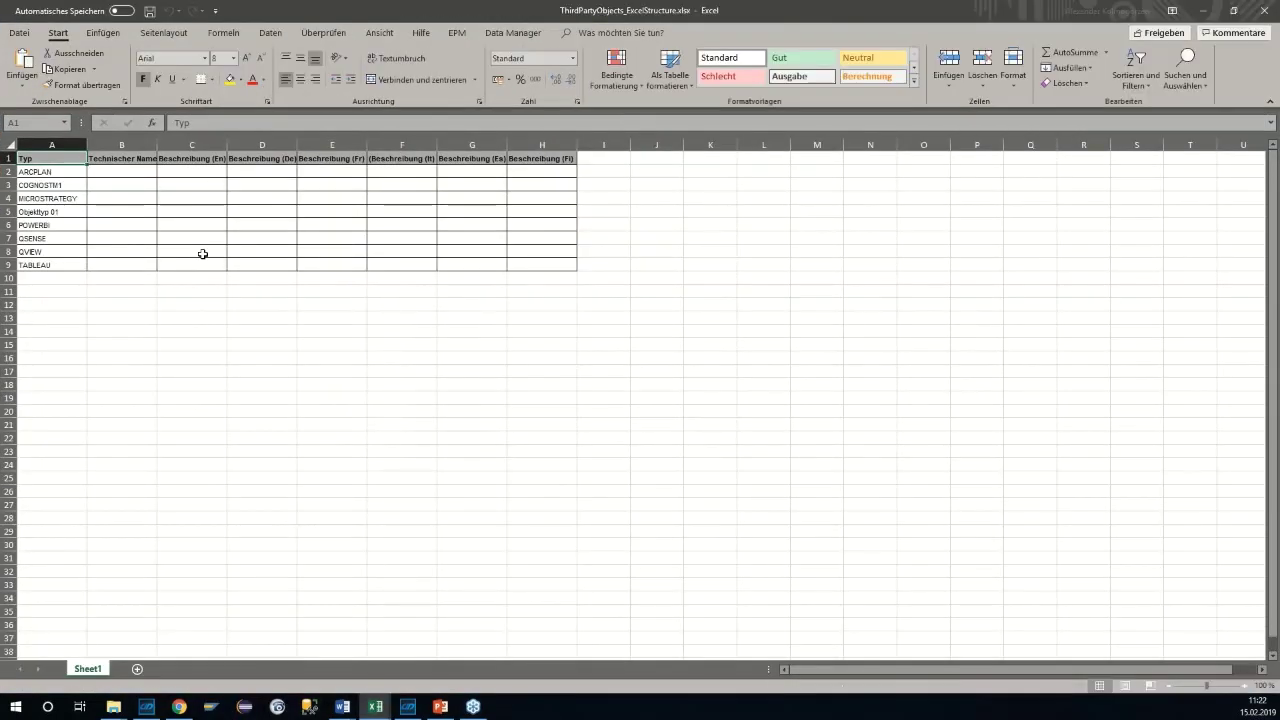
left_click(106, 172)
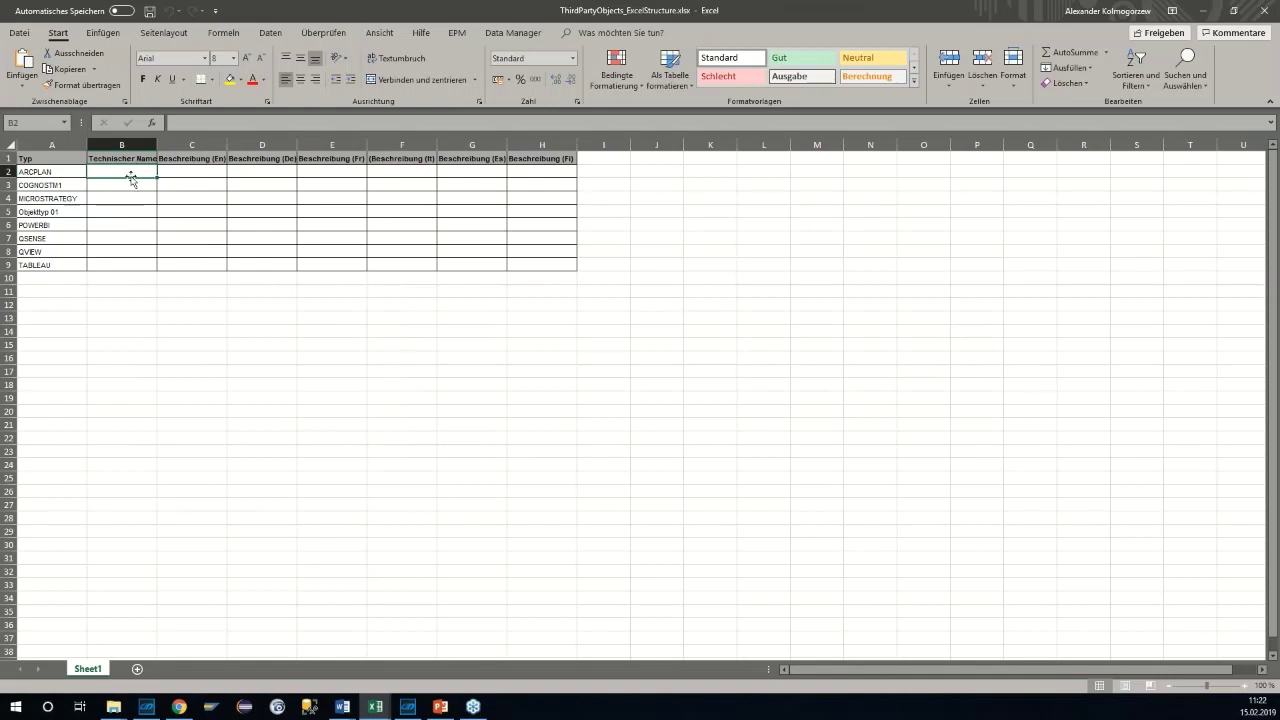
left_click(111, 250)
left_click_drag(191, 250, 548, 266)
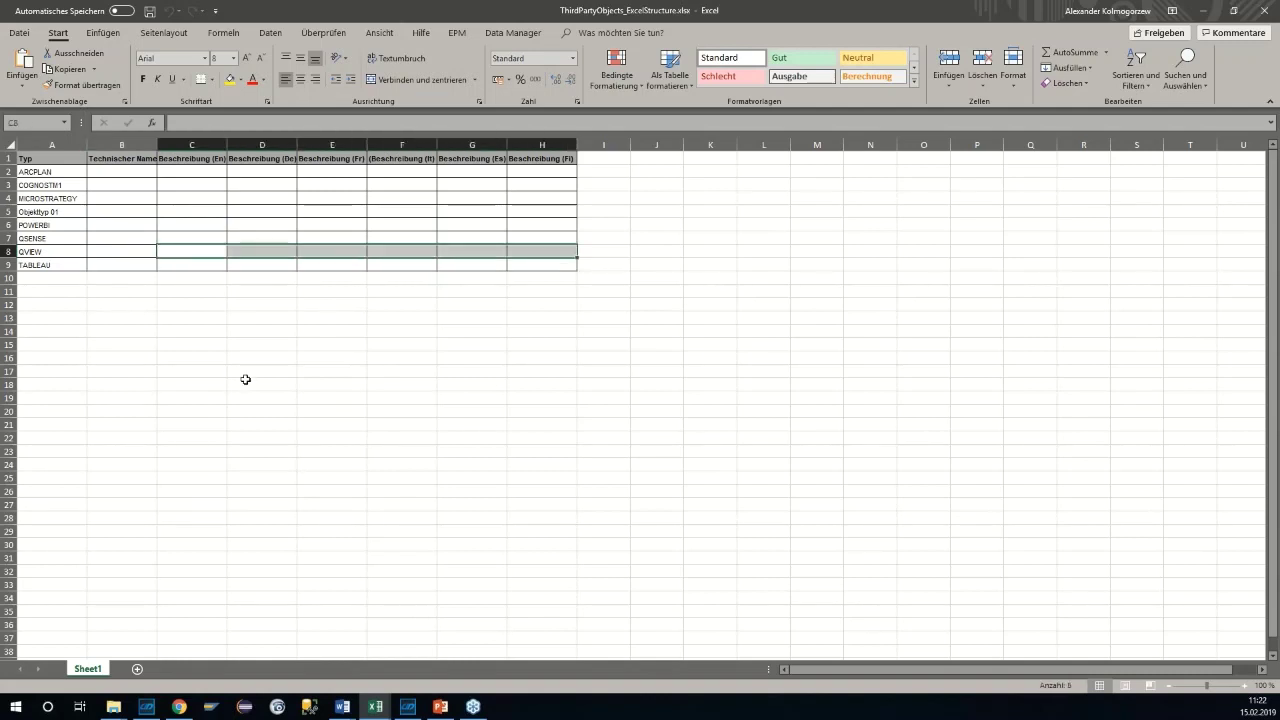
left_click(1206, 11)
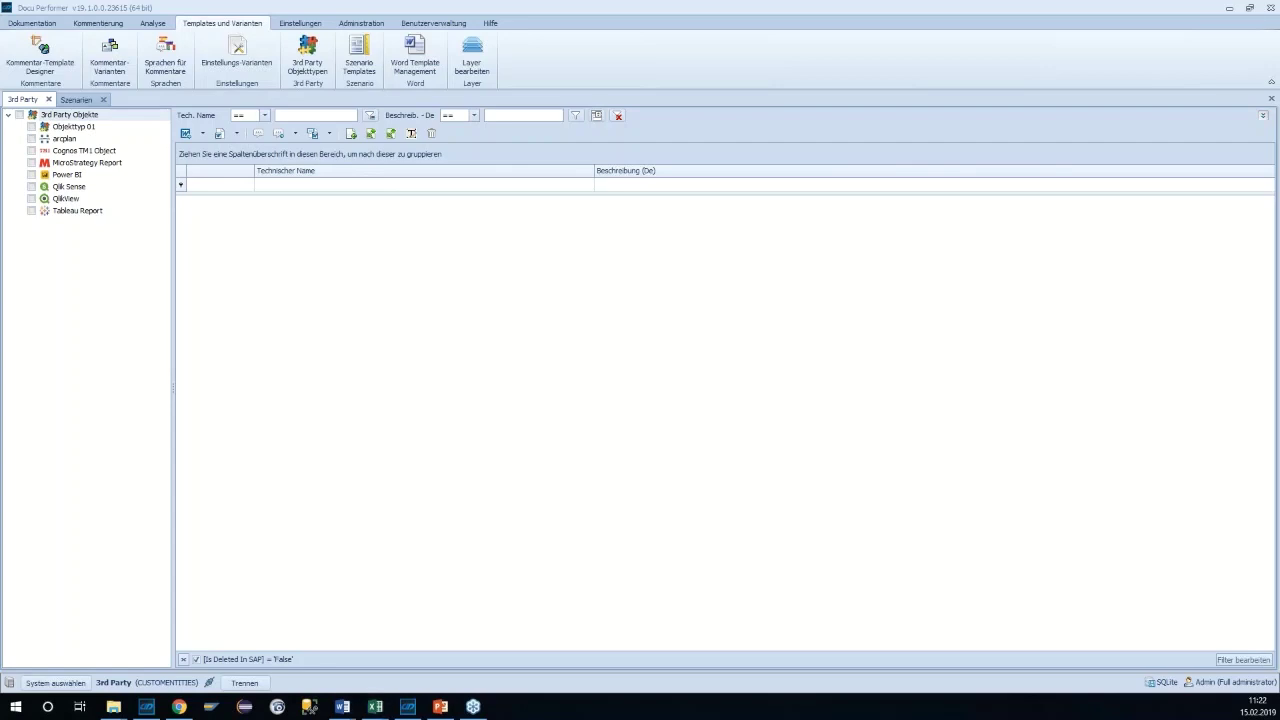
Open ThirdPartyObjects_ExcelStructure.xlsx from the WHATSNEW_191 folder
right_click(113, 706)
left_click(95, 318)
left_click(300, 285)
key("ctrl+c")
key("alt+Tab")
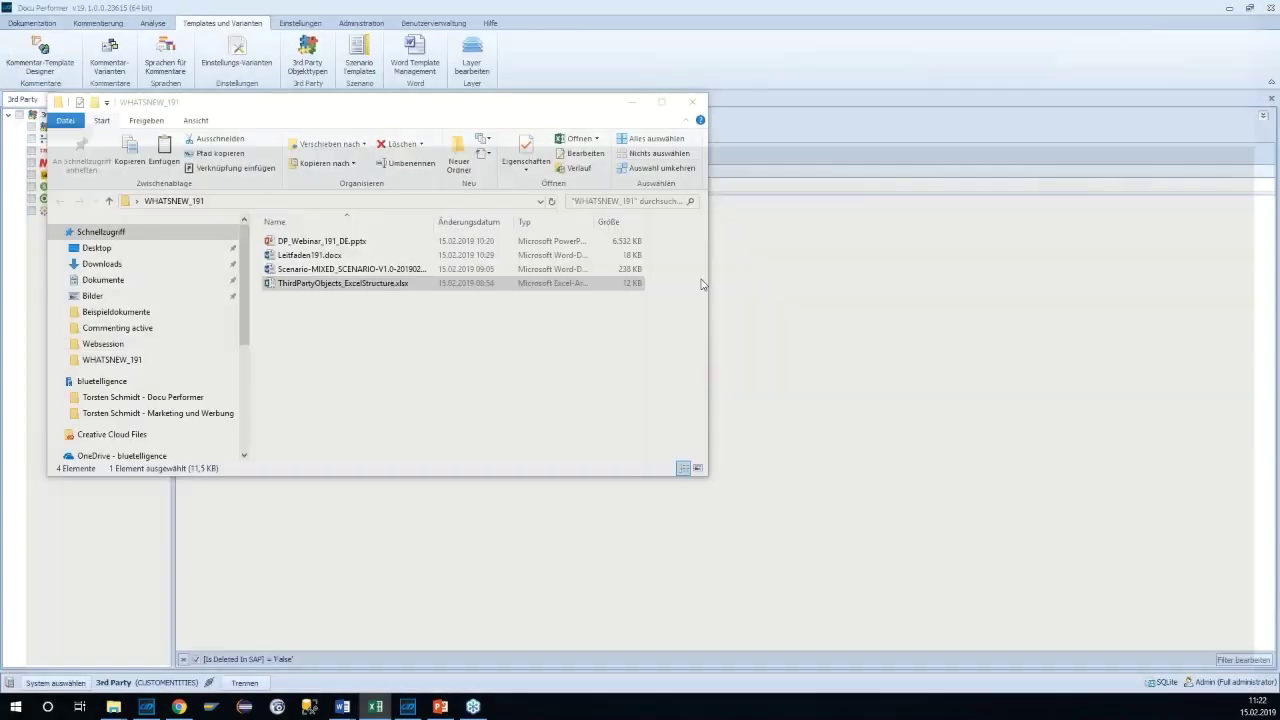
left_click(302, 285)
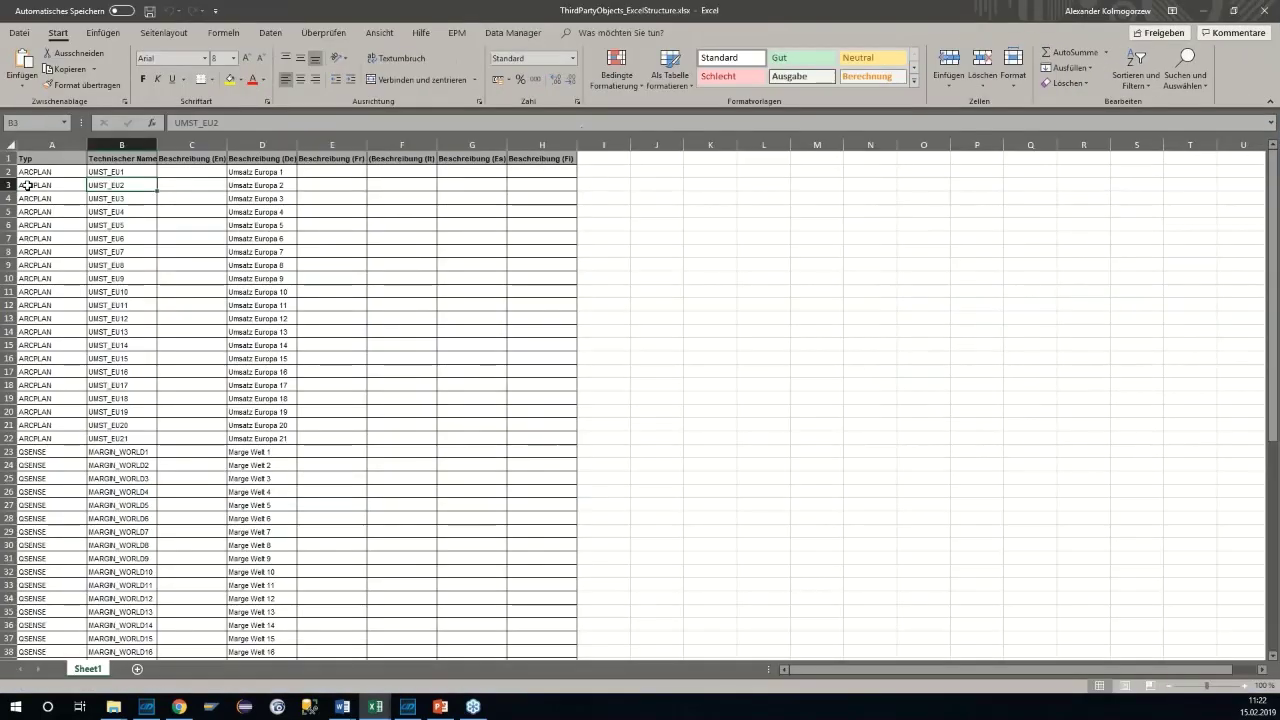
Examine the type, technical name and German description of the ARCPLAN and QSENSE rows, and close the workbook
left_click(28, 173)
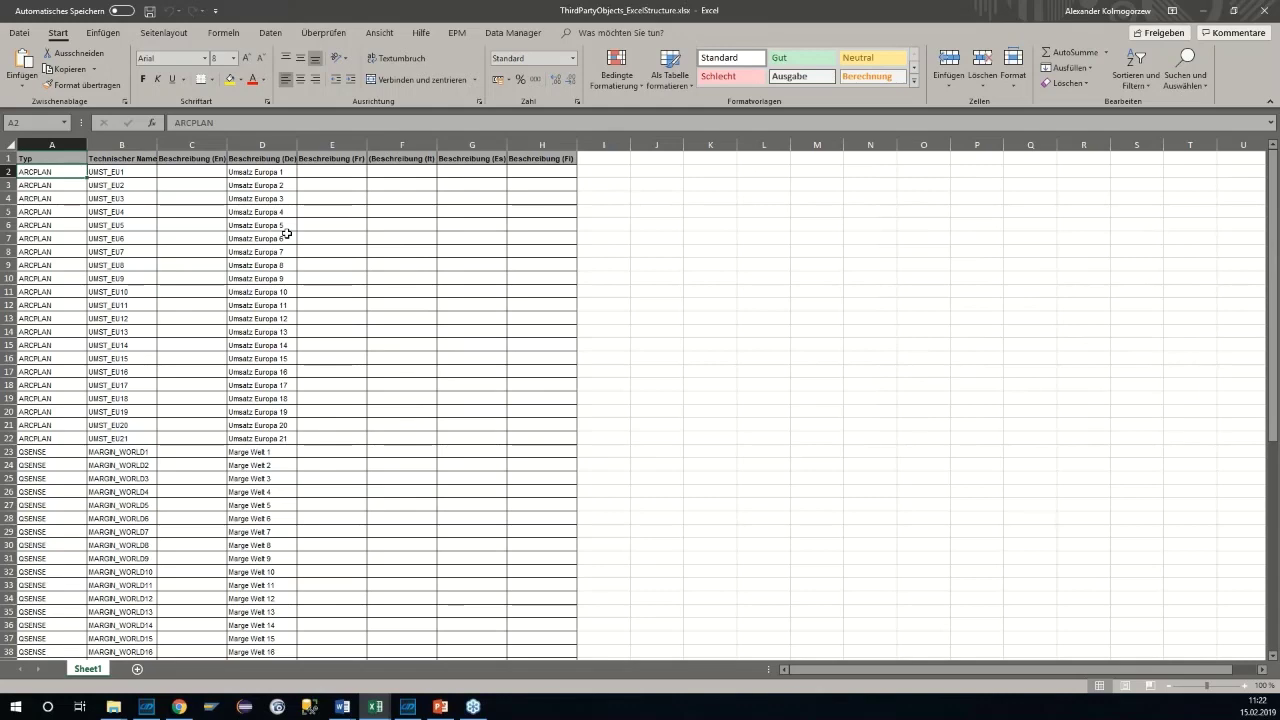
scroll(194, 374, "down", 3)
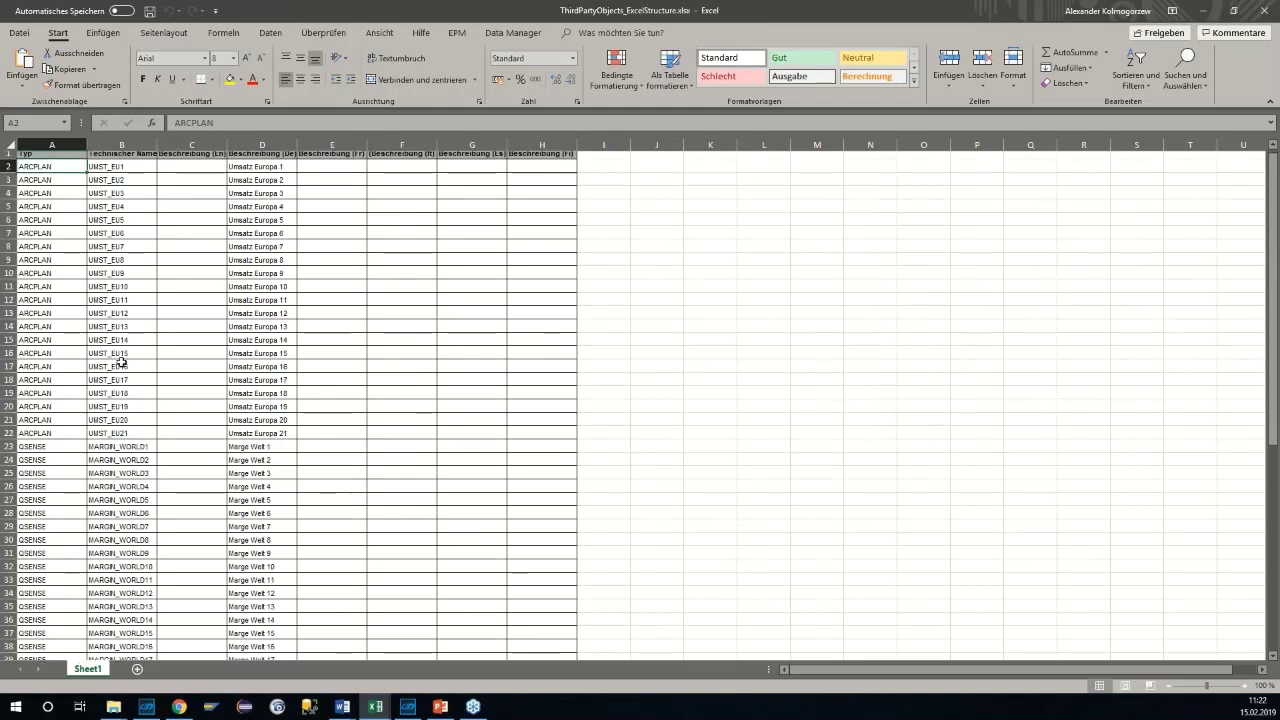
scroll(243, 537, "up", 3)
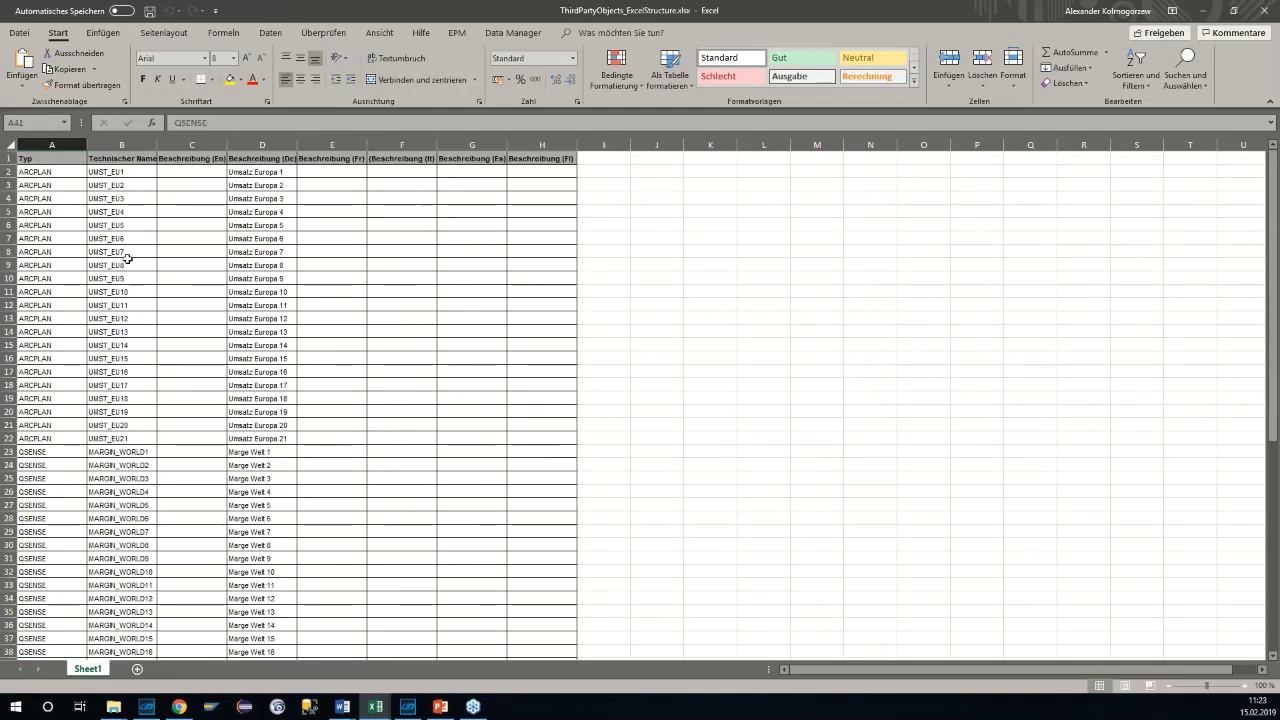
left_click(130, 172)
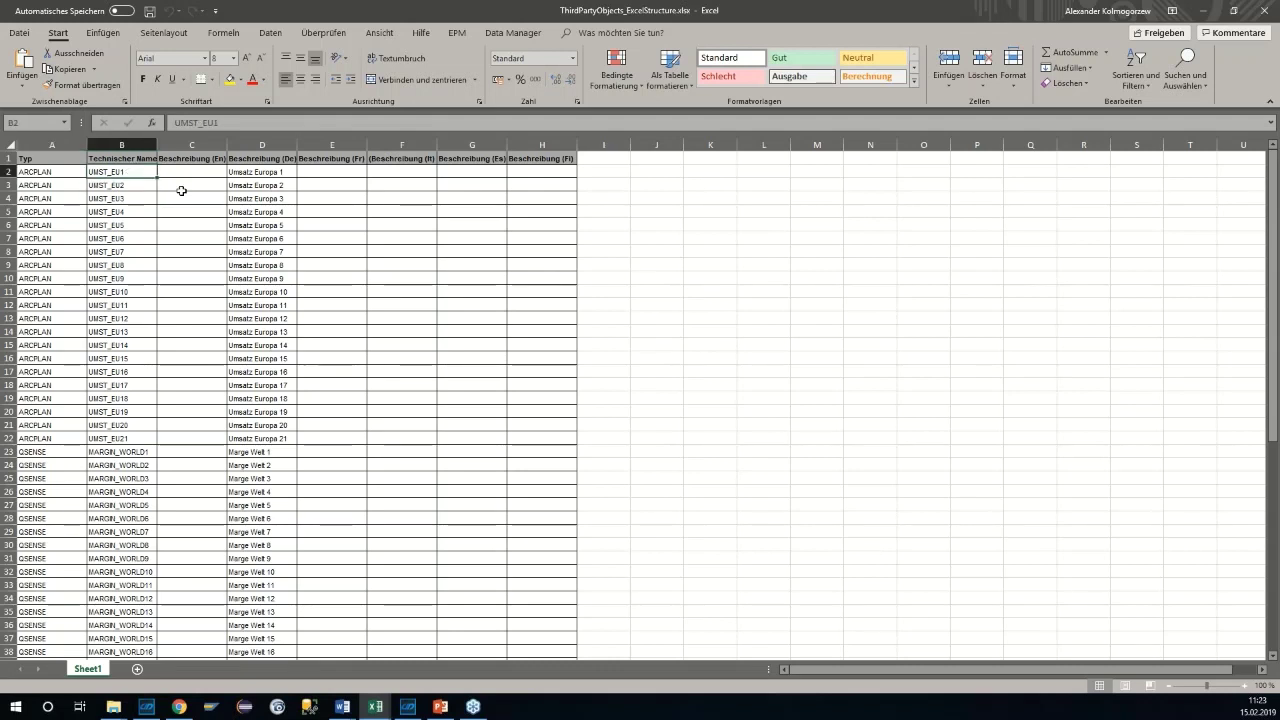
left_click(262, 174)
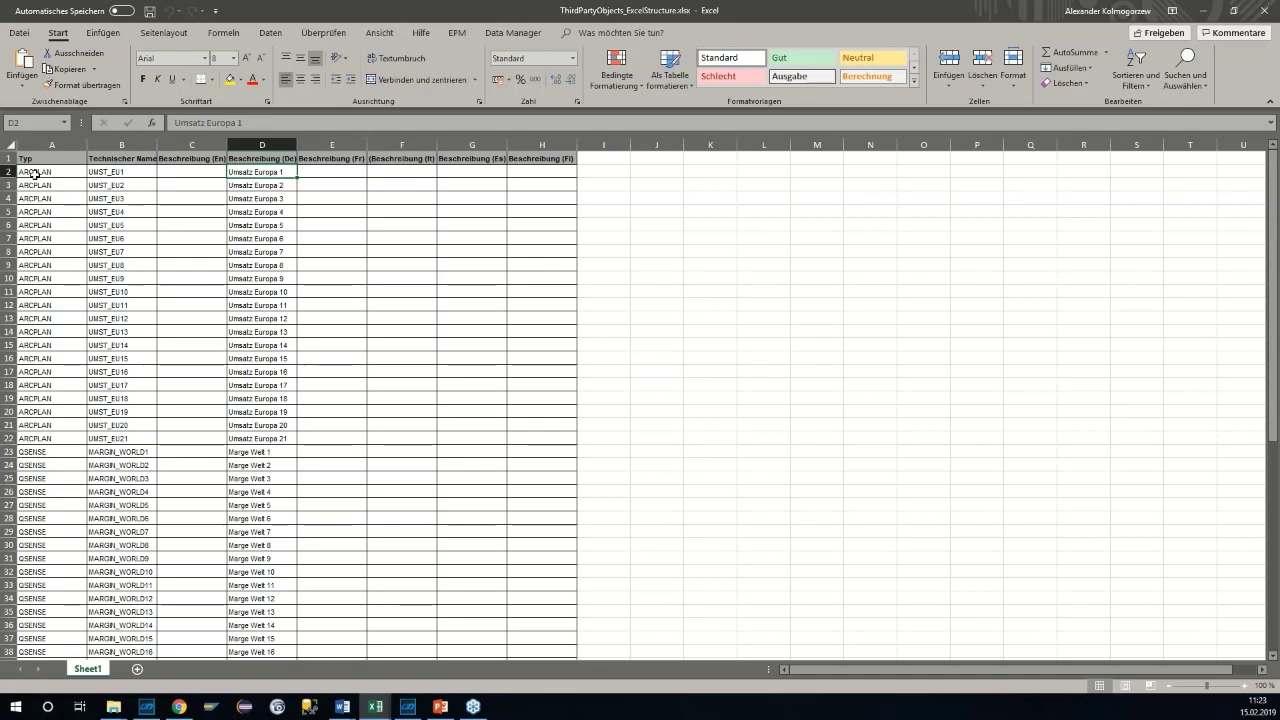
mouse_move(35, 172)
left_mouse_down()
mouse_move(117, 209)
mouse_move(477, 523)
mouse_move(550, 648)
left_mouse_up()
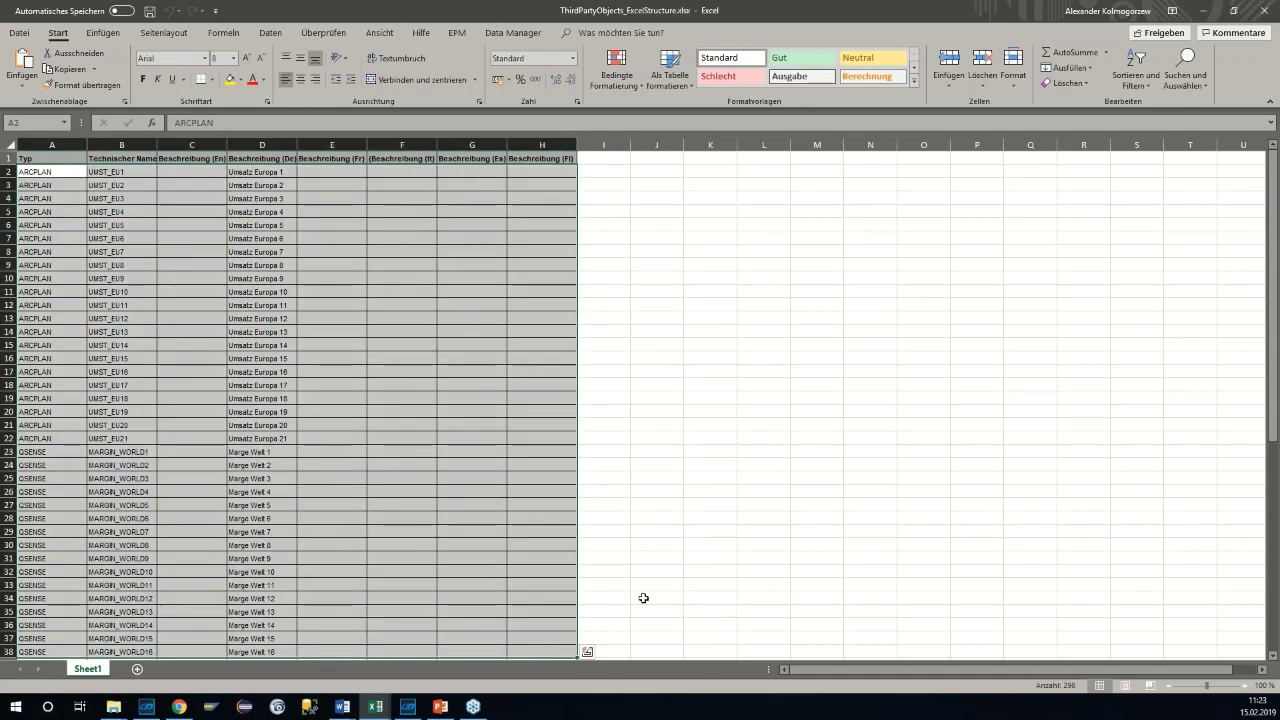
scroll(643, 600, "down", 4)
scroll(220, 237, "up", 4)
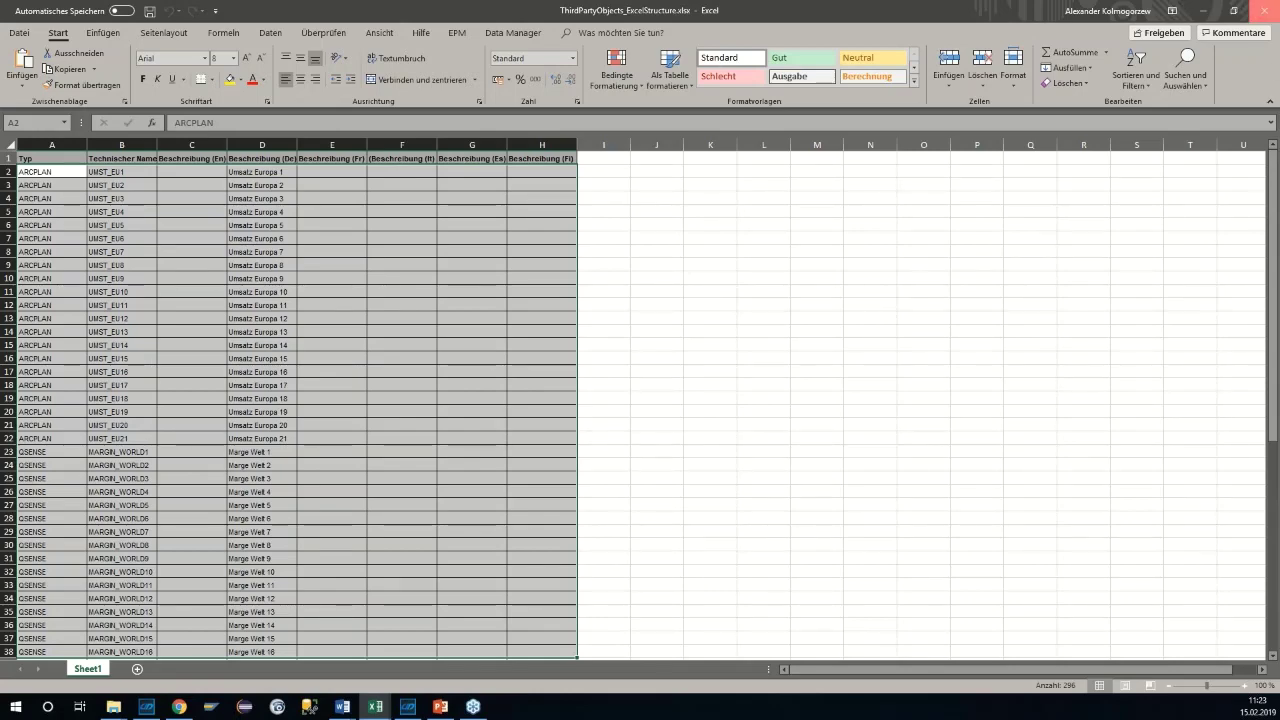
left_click(1267, 9)
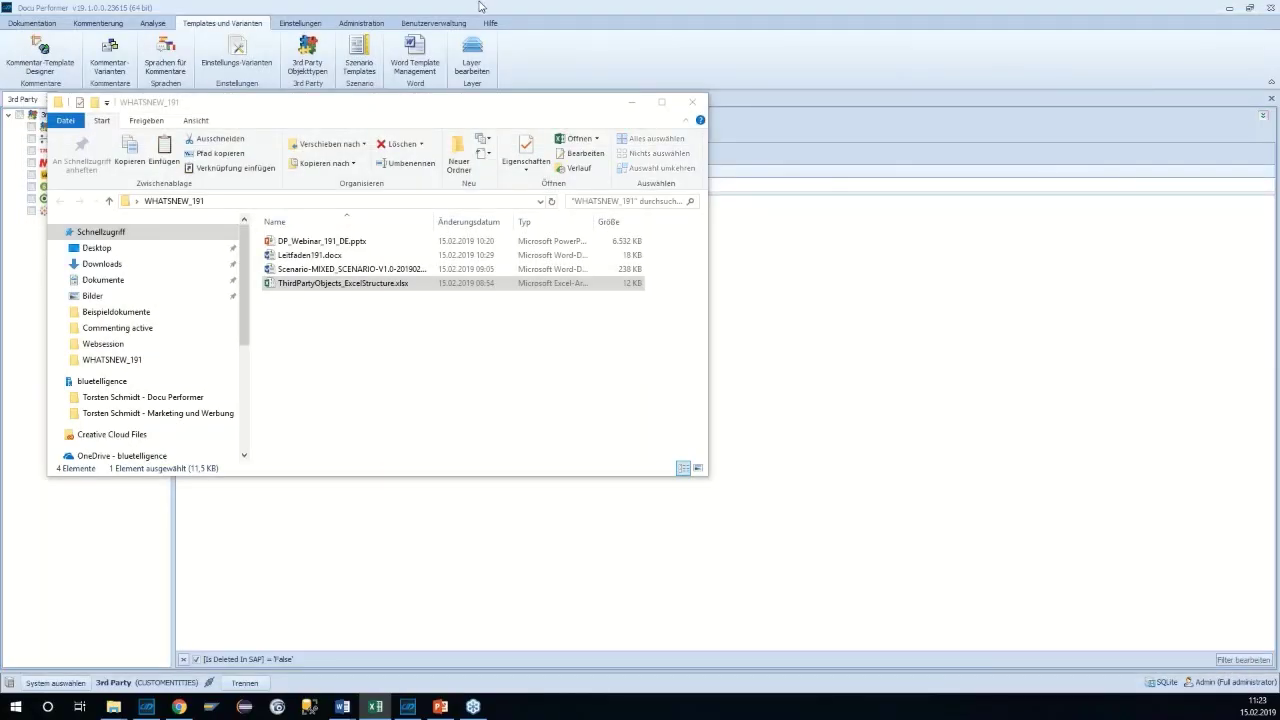
Back in Docu Performer, import the third-party objects from ThirdPartyObjects_ExcelStructure.xlsx, running the check and creation
left_click(480, 7)
left_click(371, 134)
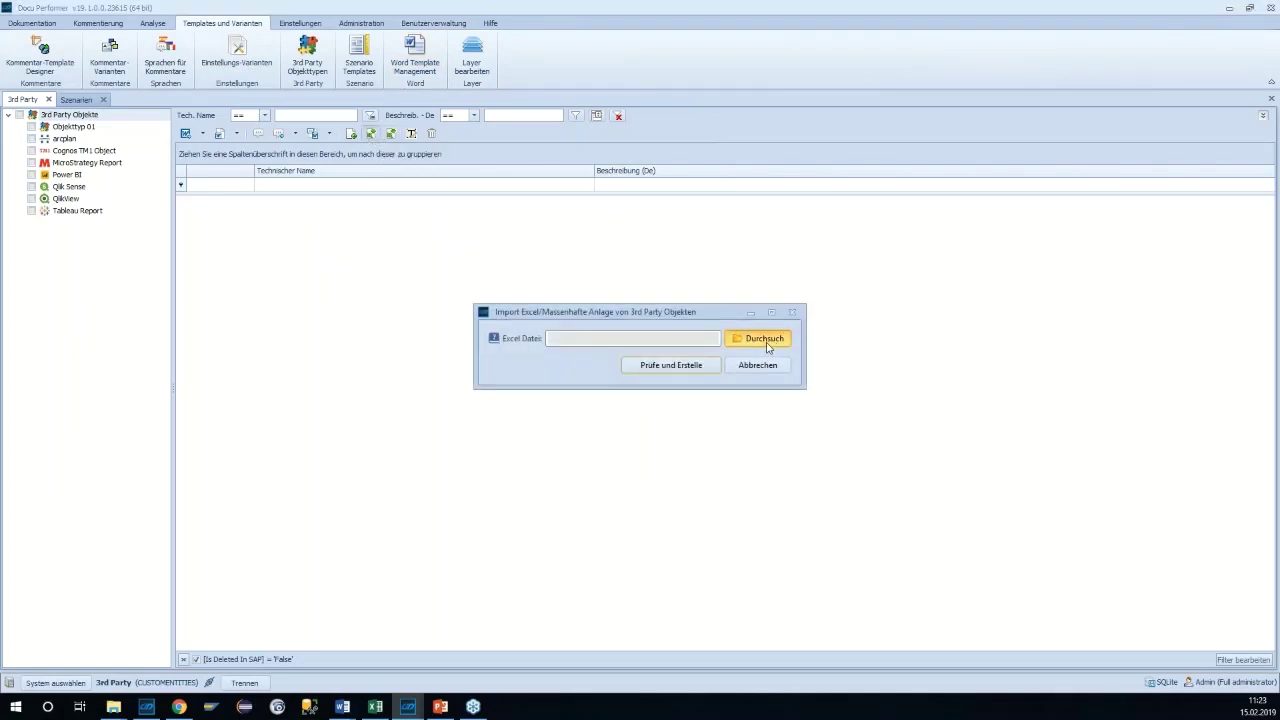
left_click(765, 339)
left_click(940, 396)
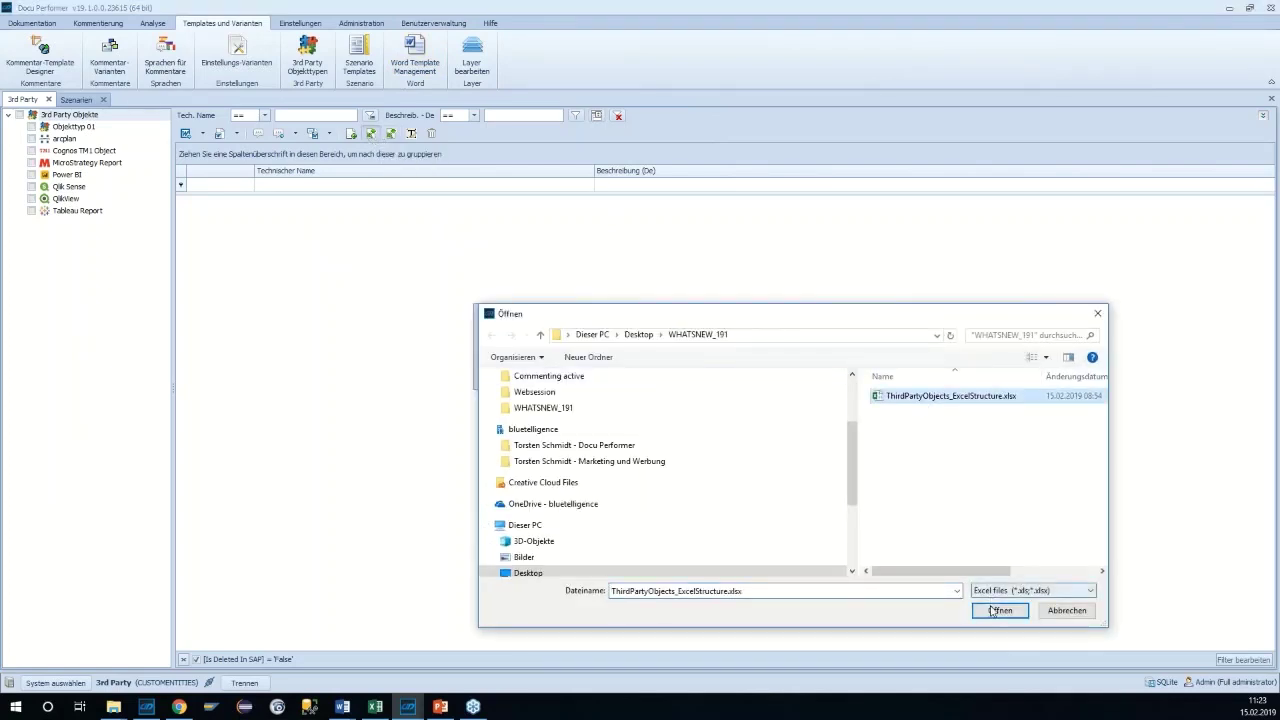
left_click(993, 611)
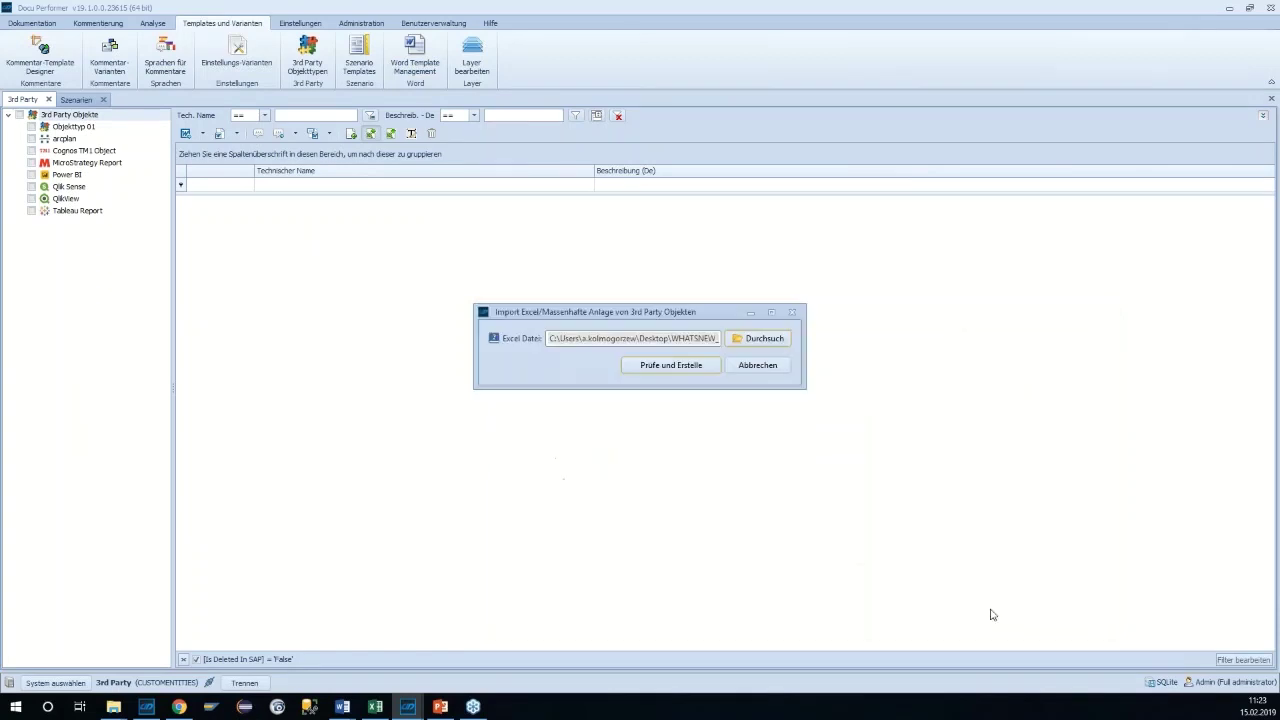
left_click(632, 370)
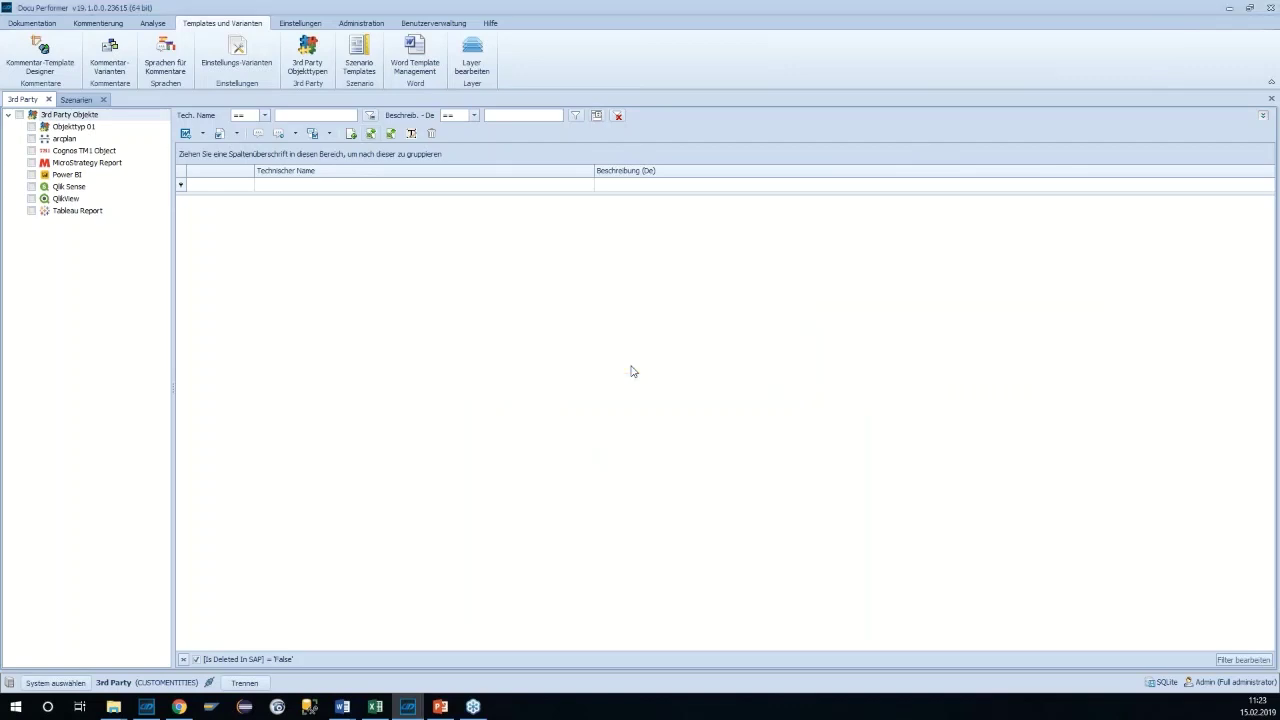
List the objects of all third-party types and review the imported entries
left_click(20, 116)
scroll(466, 386, "down", 7)
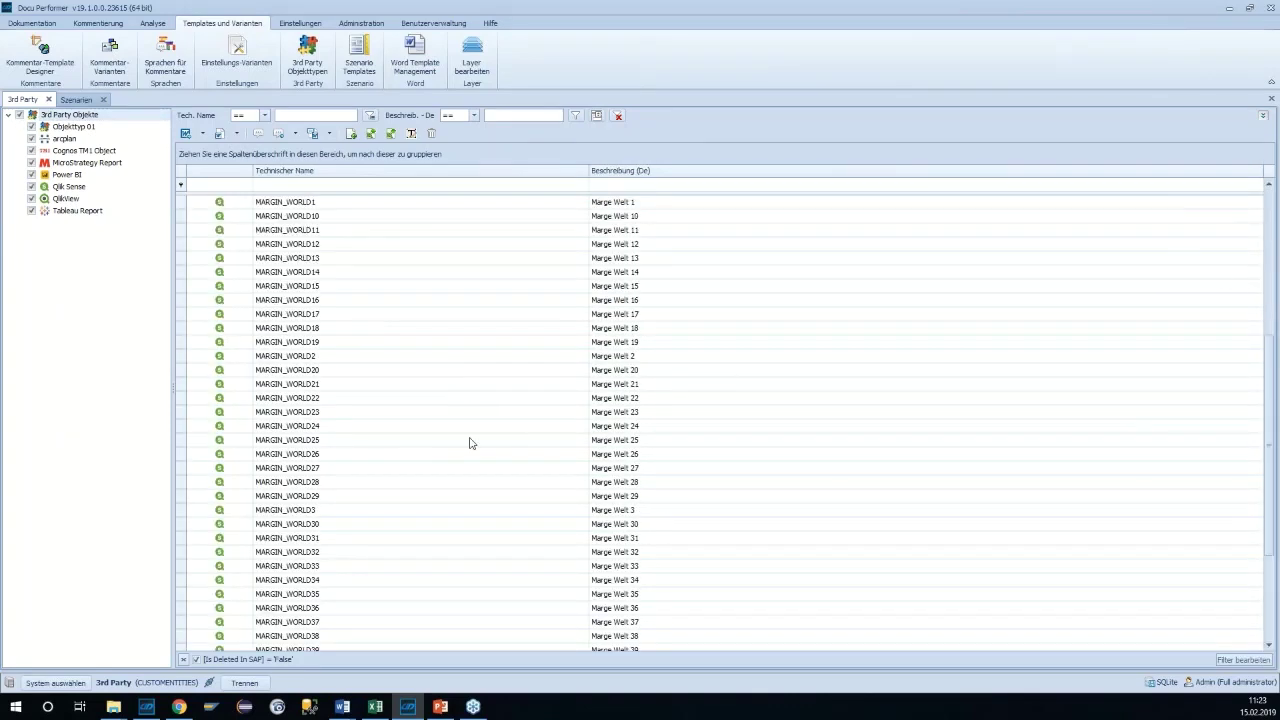
scroll(466, 440, "up", 7)
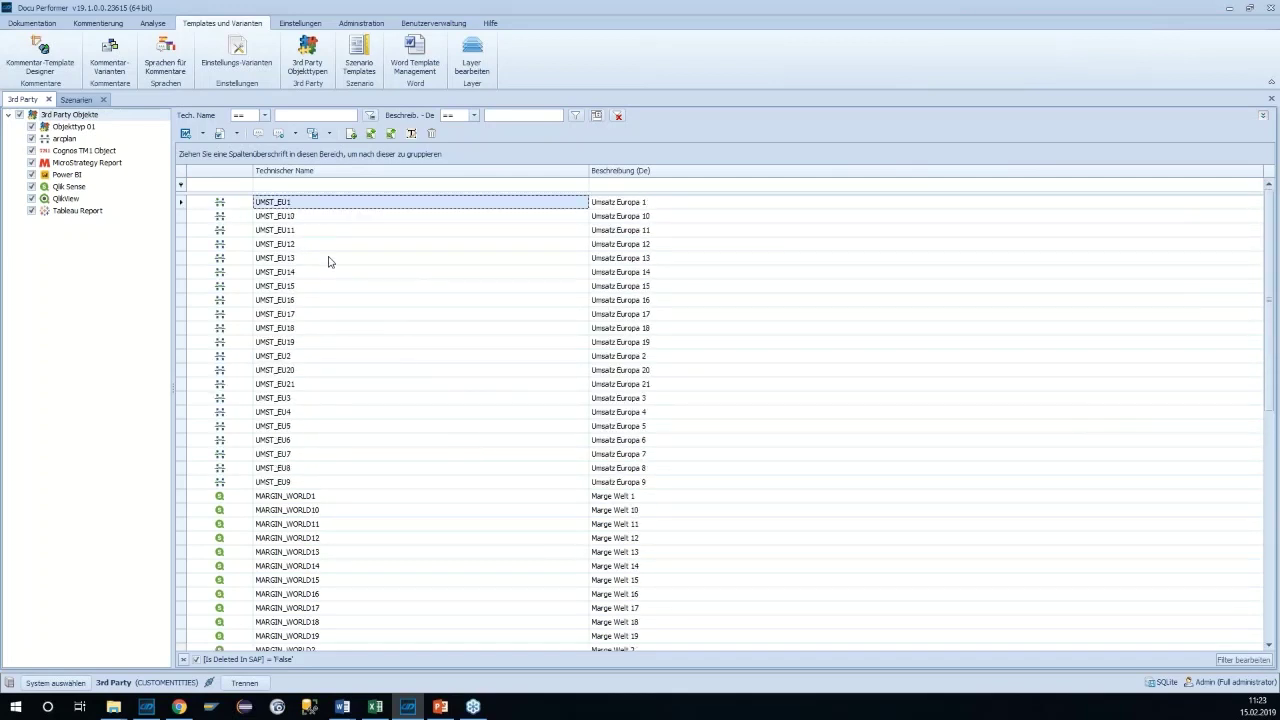
Select all imported objects from UMST_EU1 to MARGIN_WORLD9 and assign them to the scenario MIXED_SCENARIO - Mixed Szenario (WhatsNew191)
scroll(357, 423, "down", 8)
scroll(351, 427, "up", 4)
scroll(315, 370, "up", 2)
scroll(357, 560, "down", 9)
left_click(310, 638, "shift")
scroll(366, 440, "up", 10)
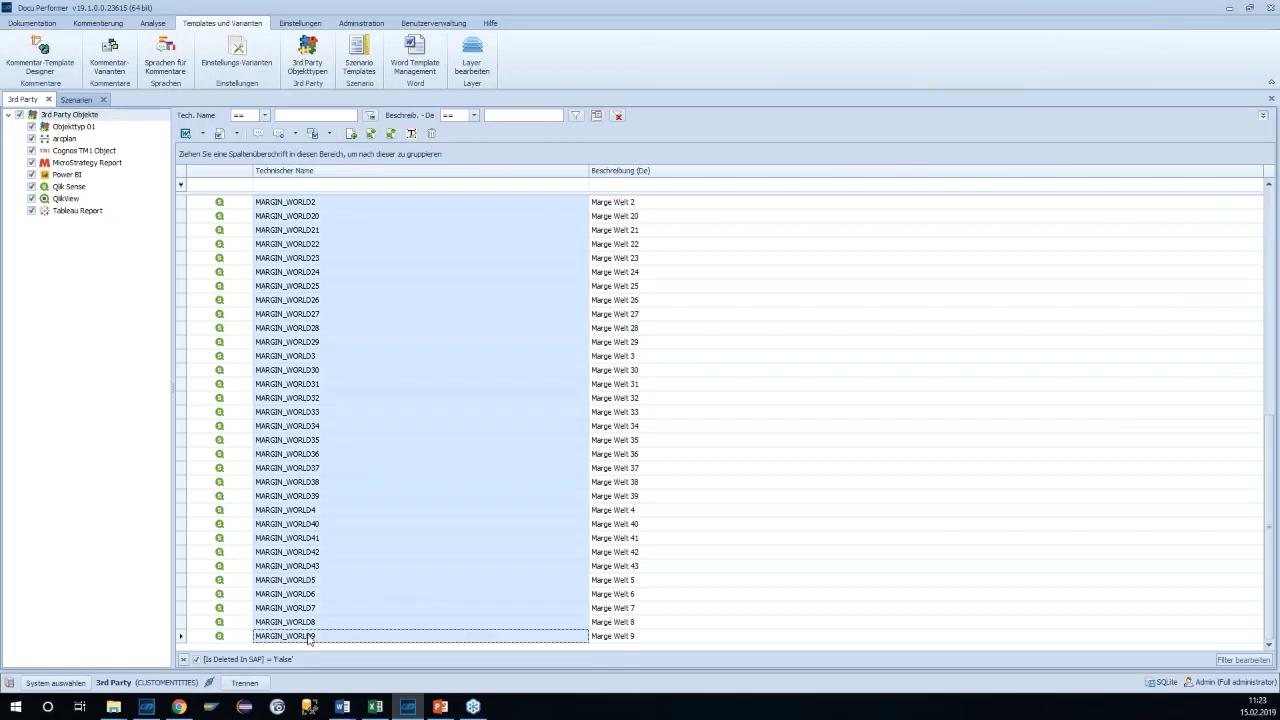
right_click(305, 246)
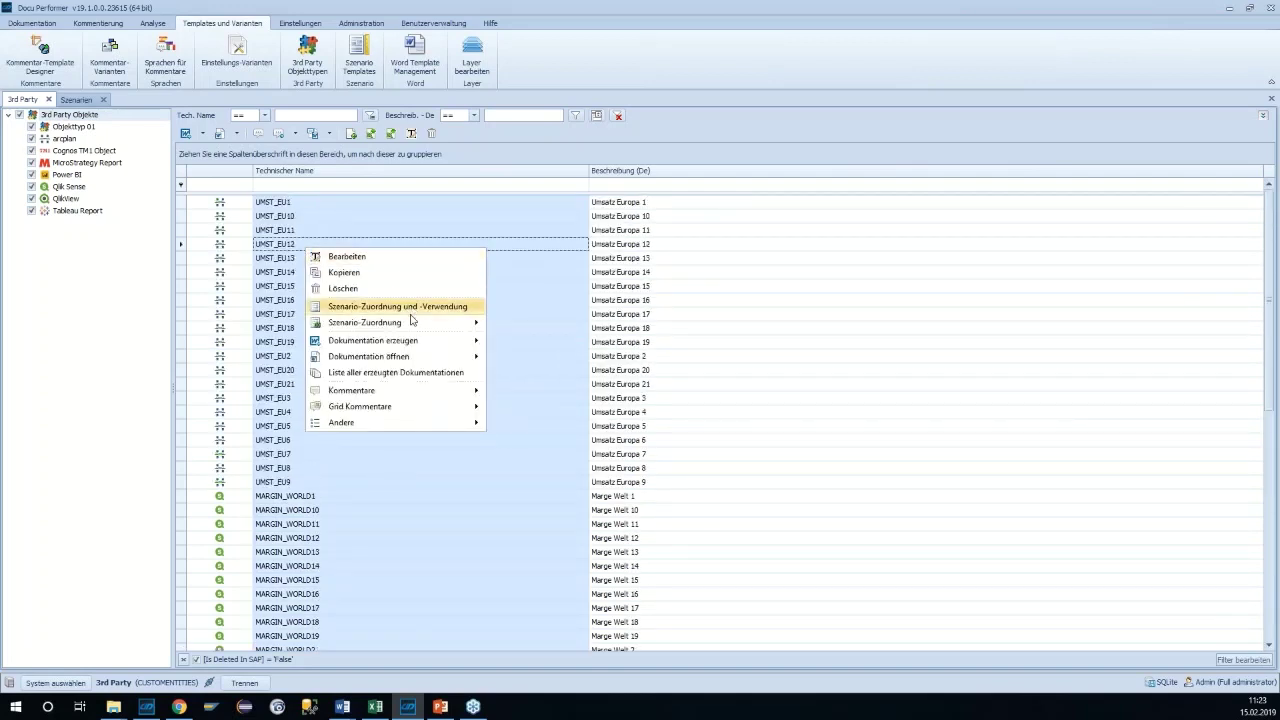
mouse_move(404, 324)
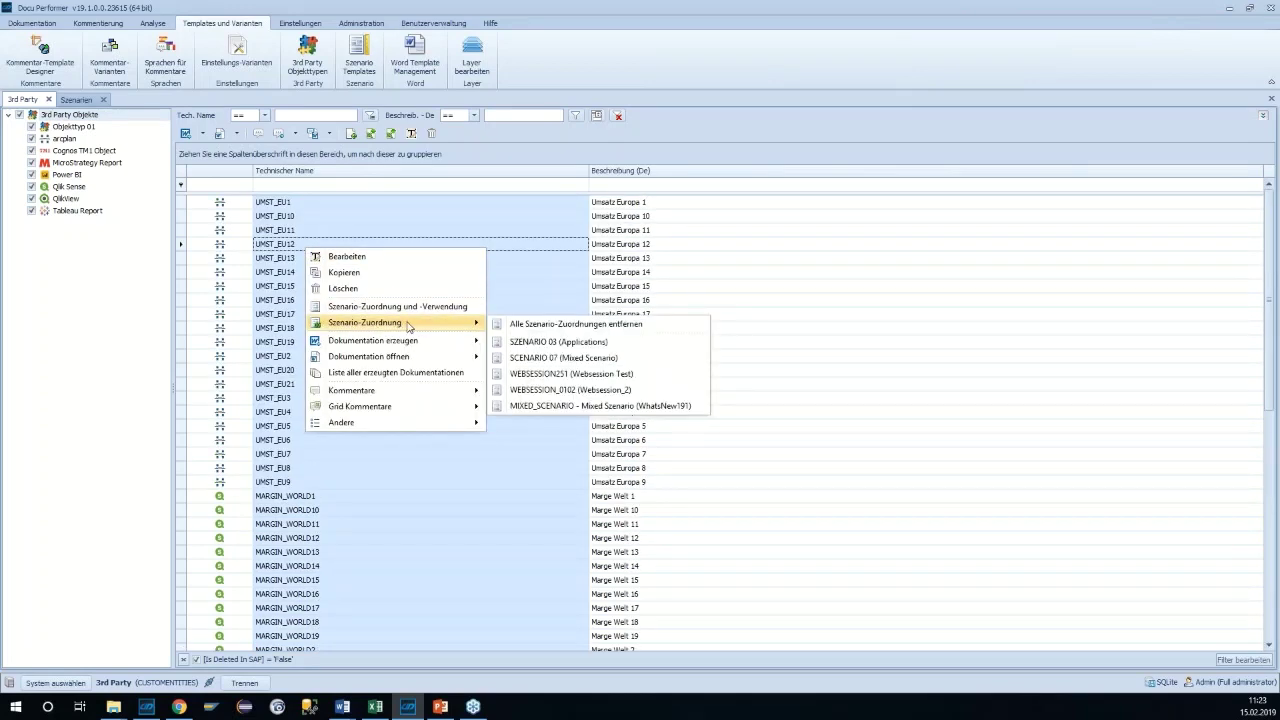
left_click(548, 406)
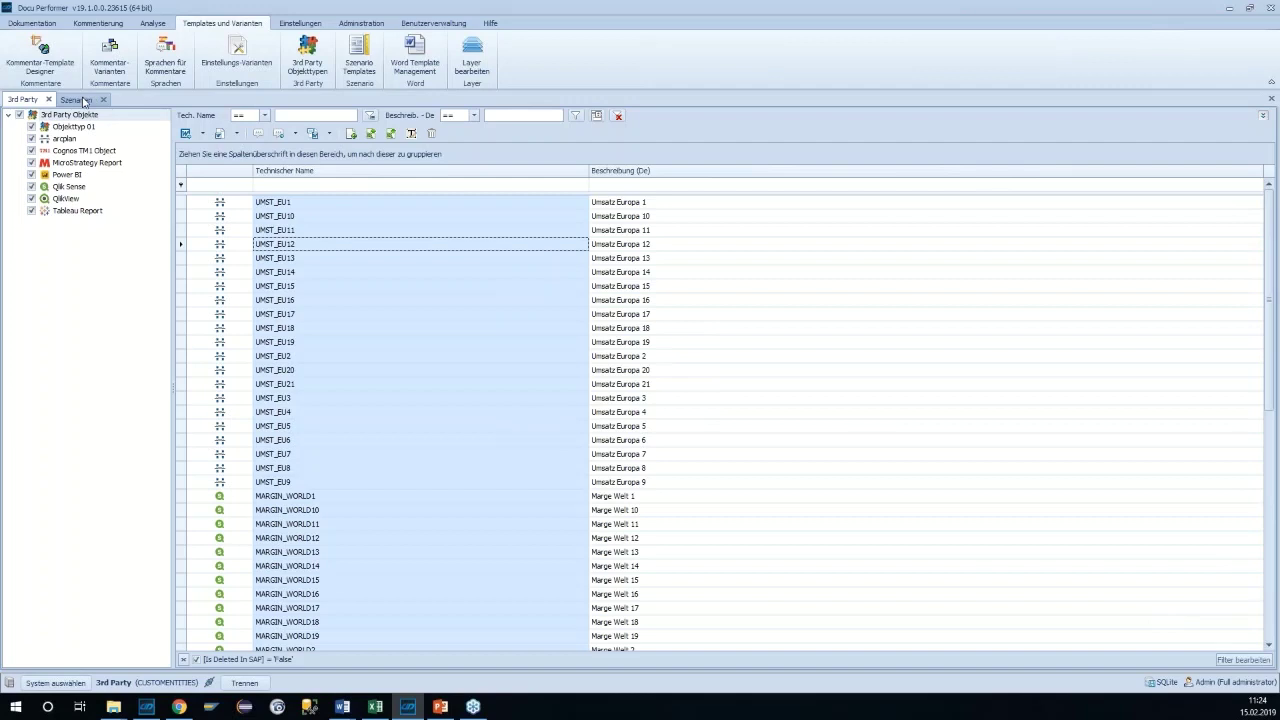
left_click(316, 266)
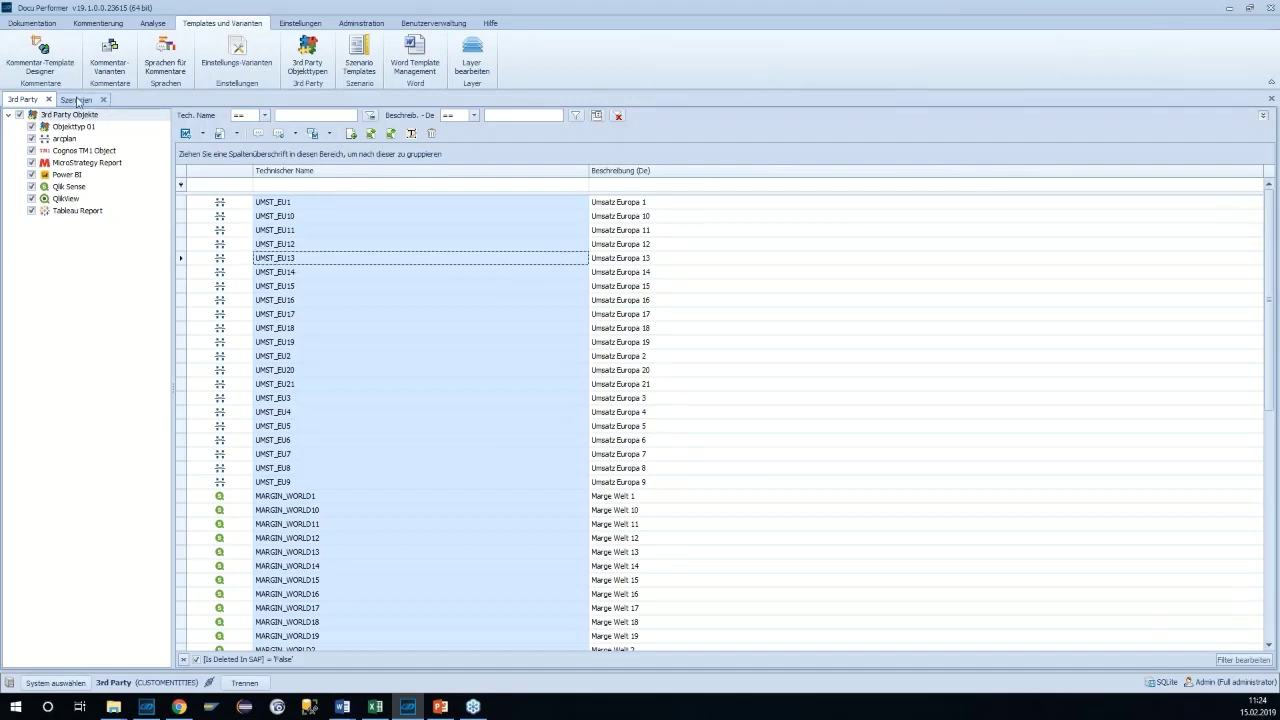
Open MIXED_SCENARIO in the Scenario Designer and move all unassigned third-party objects into the 3rd-Party Objekte (3RD_PARTY) section
left_click(77, 101)
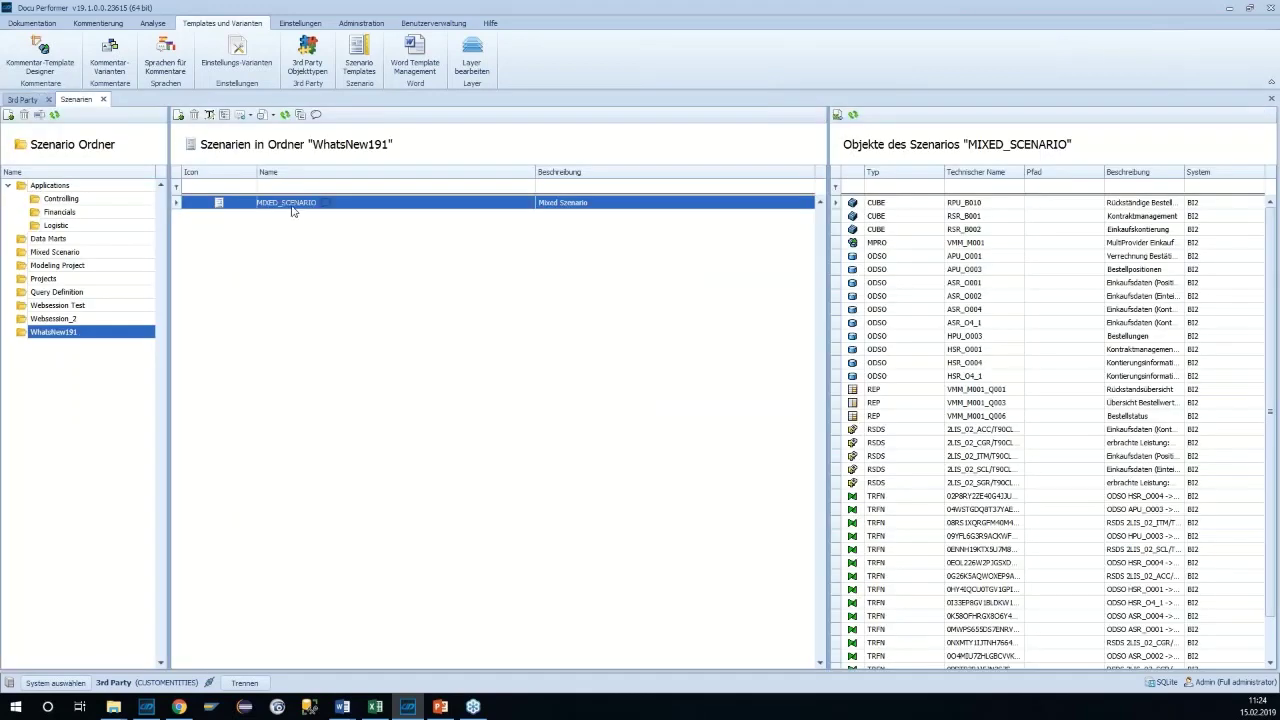
double_click(289, 207)
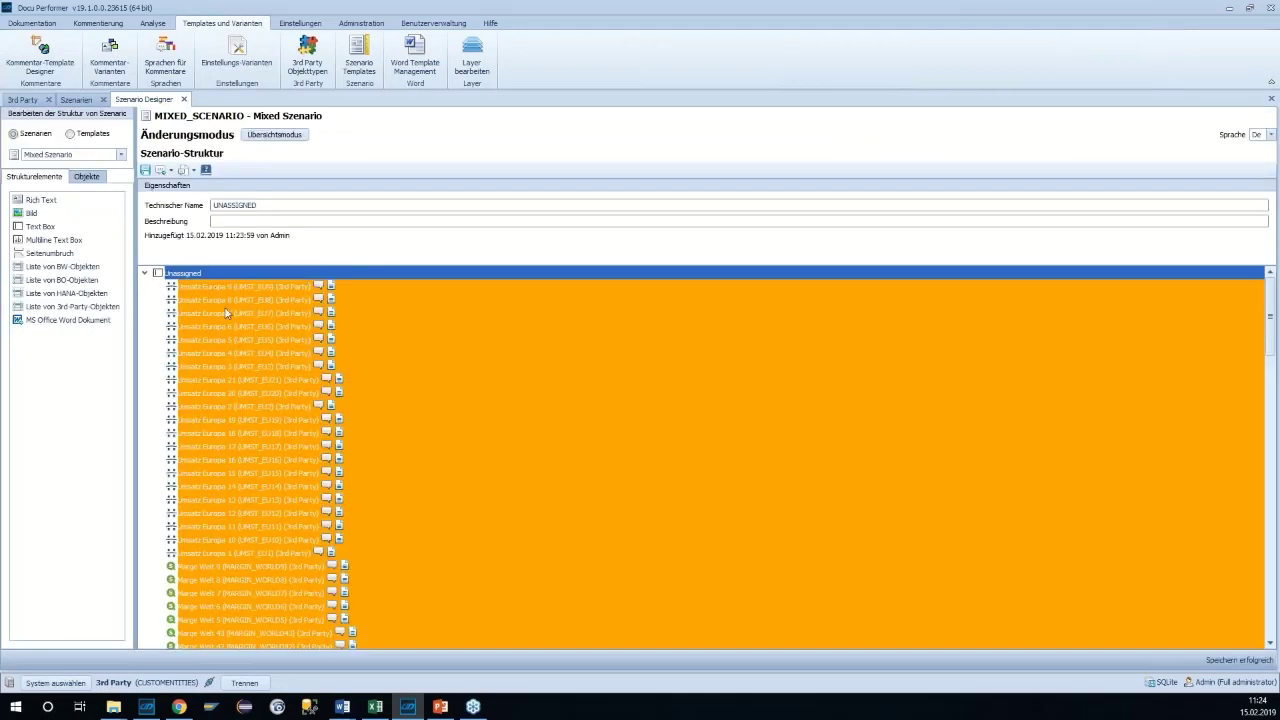
left_click(277, 366)
scroll(260, 486, "down", 10)
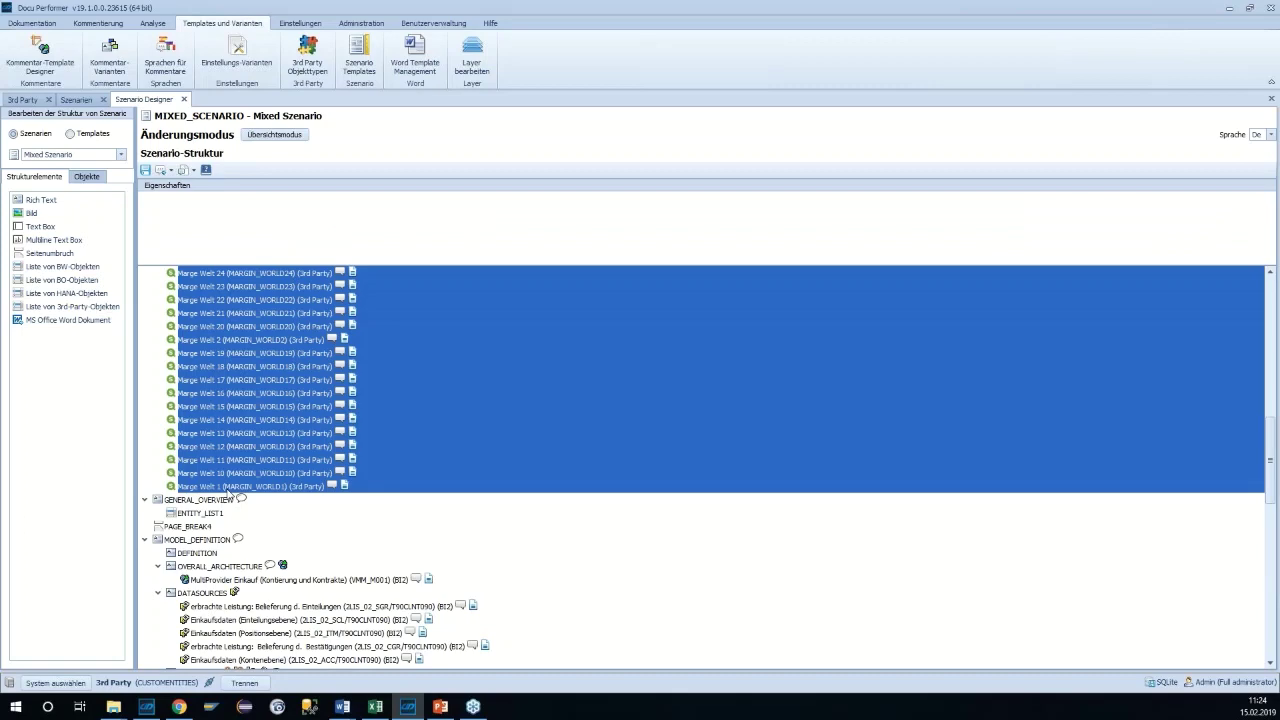
left_click_drag(230, 494, 218, 596)
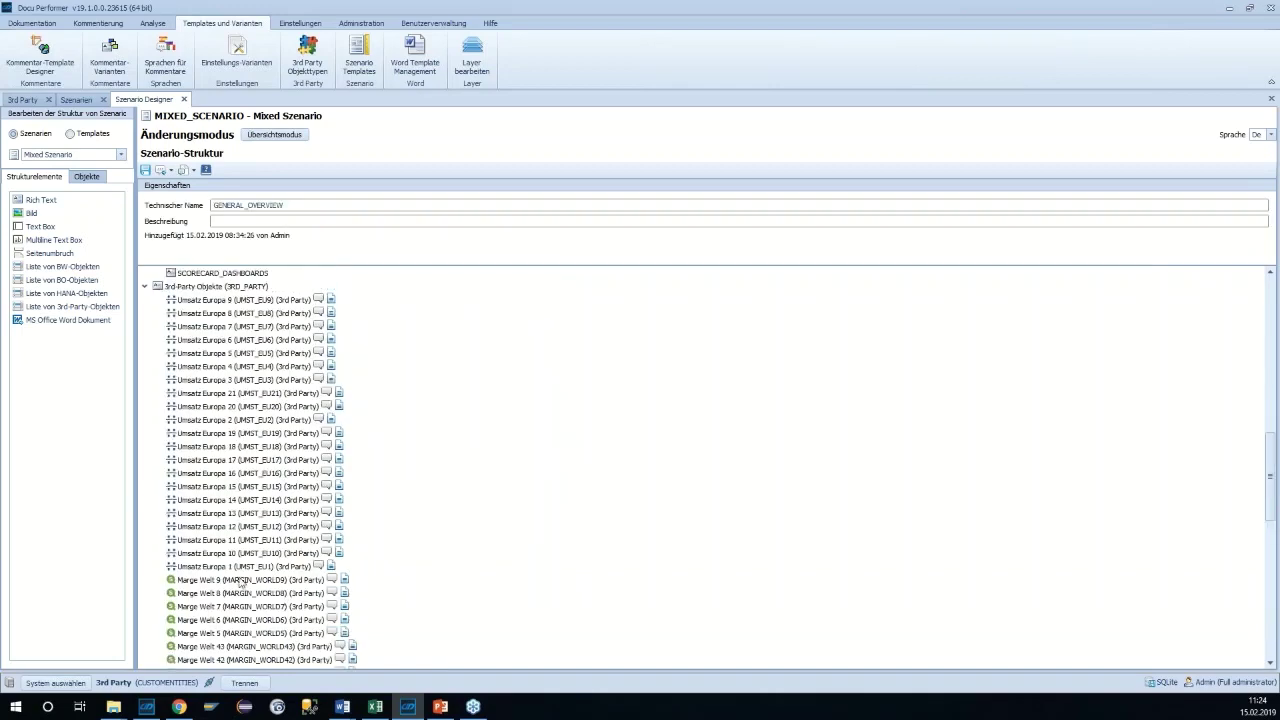
Examine the MIXED_SCENARIO structure from the data sources, data model and transformation rules down to the imported objects in the 3rd-Party Objekte section
scroll(240, 470, "up", 10)
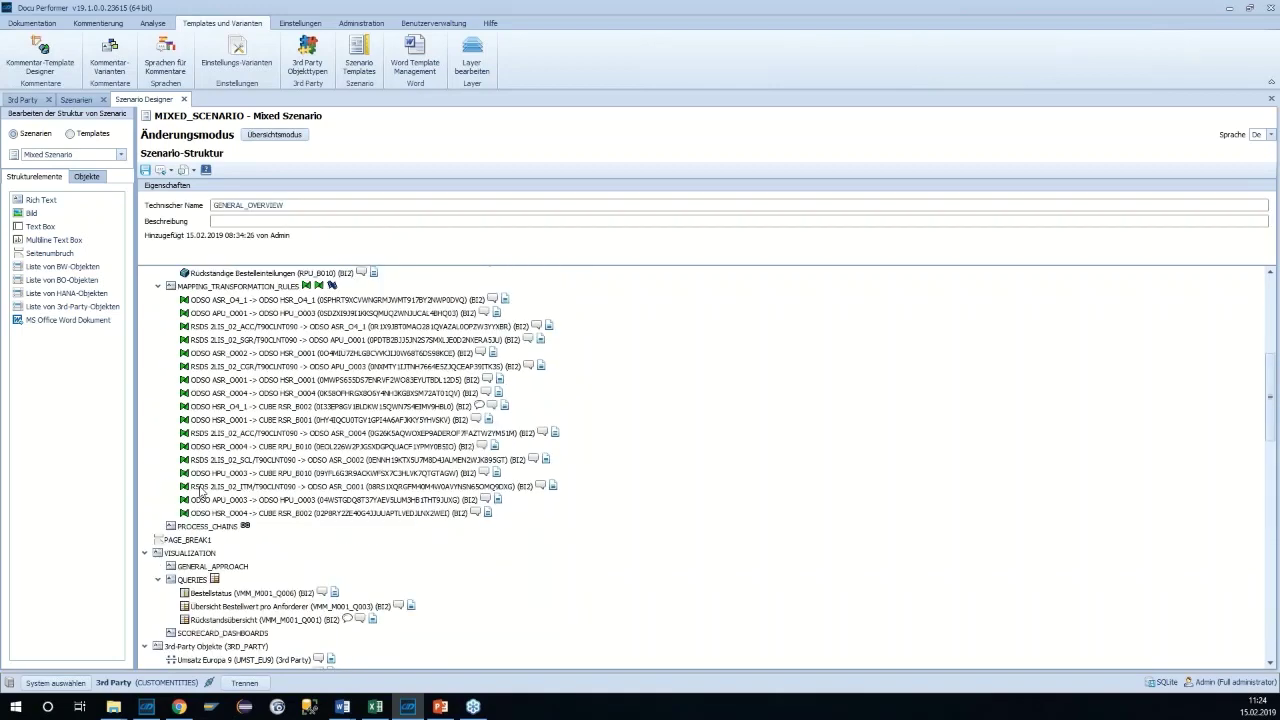
left_click(214, 380)
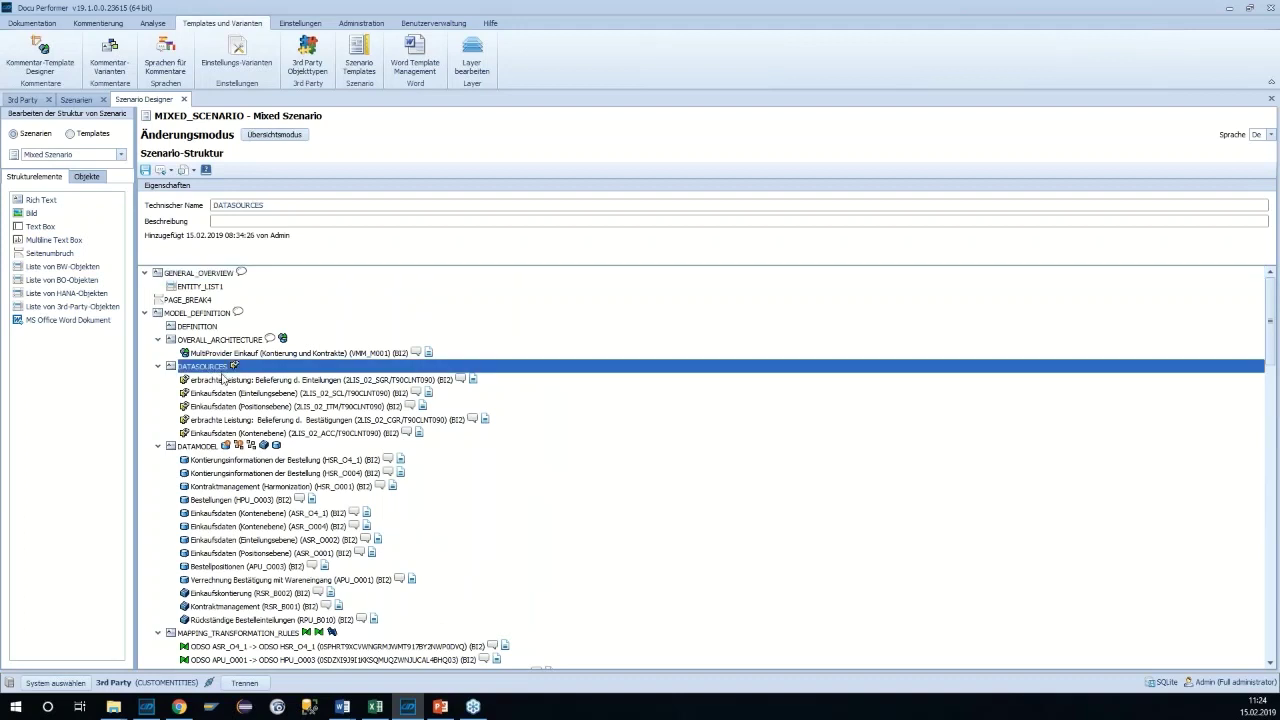
scroll(292, 455, "down", 2)
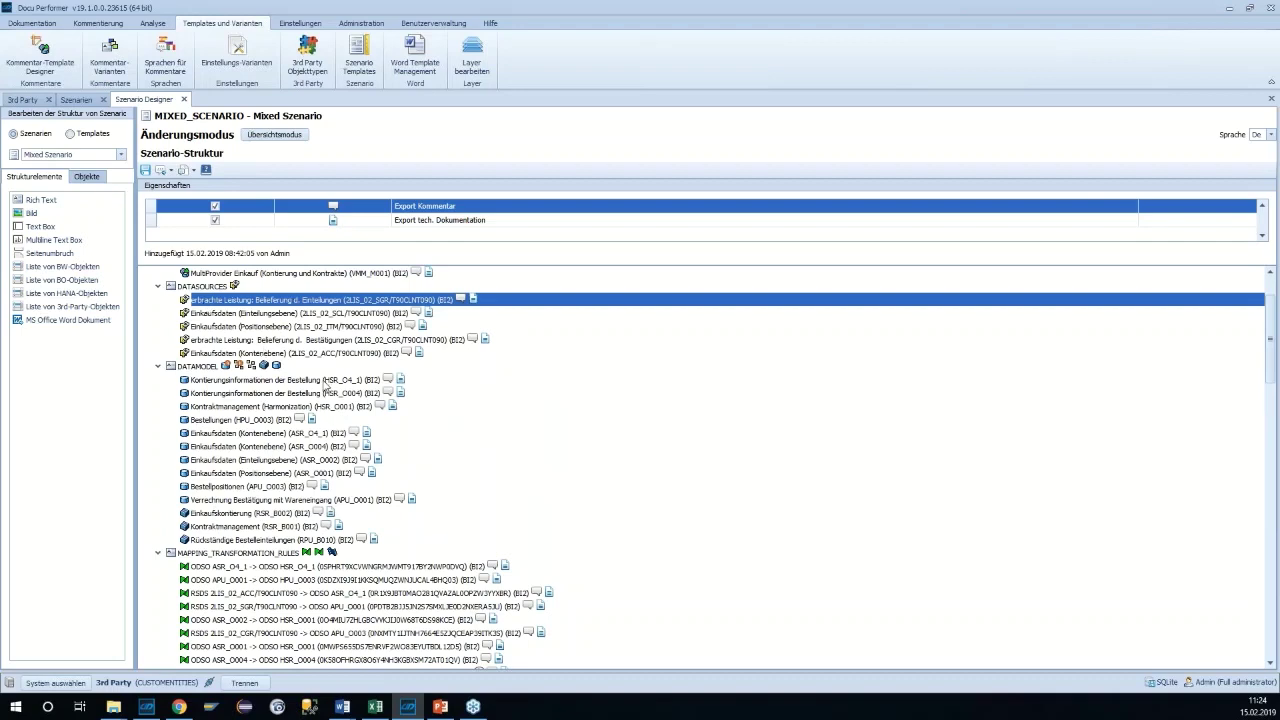
scroll(445, 504, "down", 15)
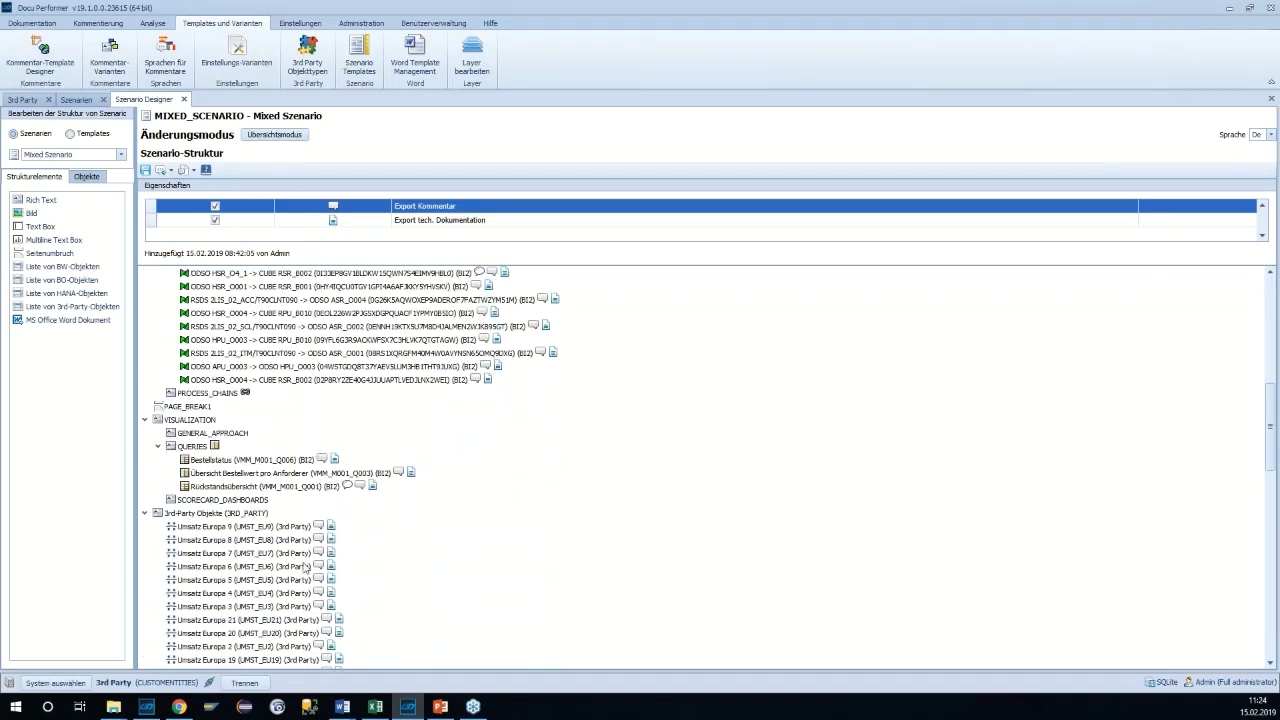
scroll(263, 561, "down", 2)
left_click(228, 432)
scroll(290, 487, "down", 1)
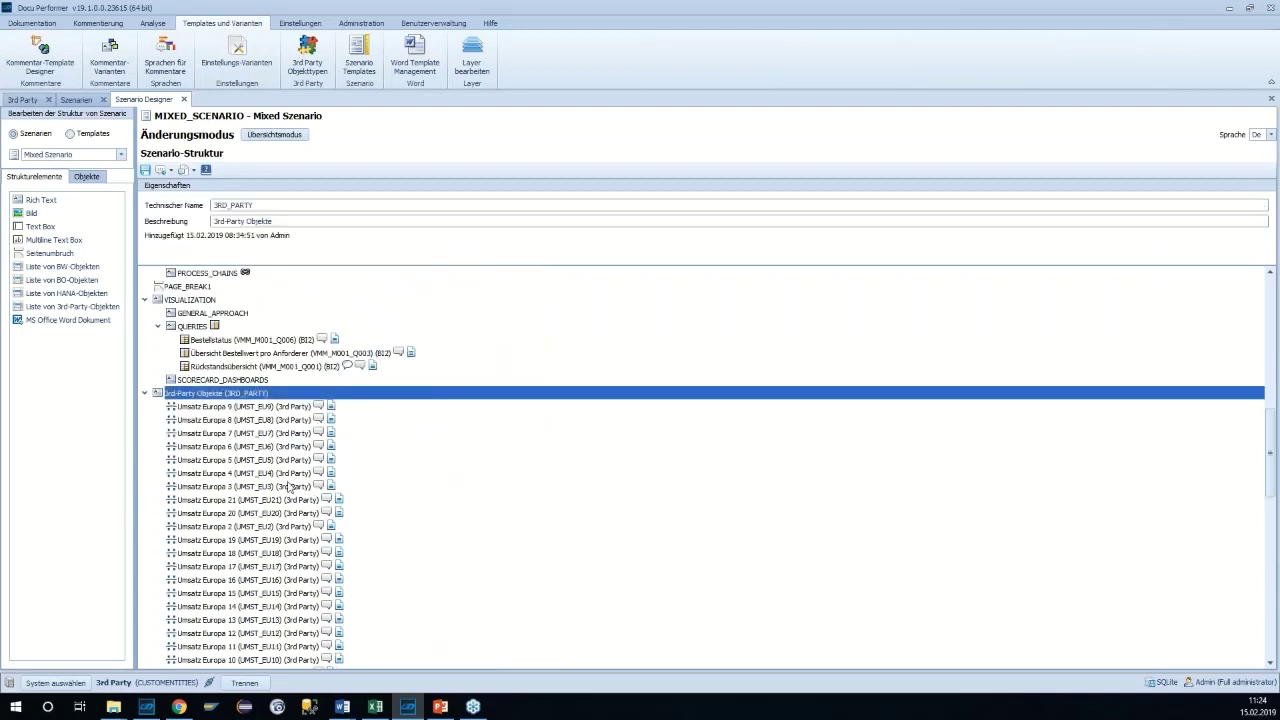
scroll(290, 487, "down", 20)
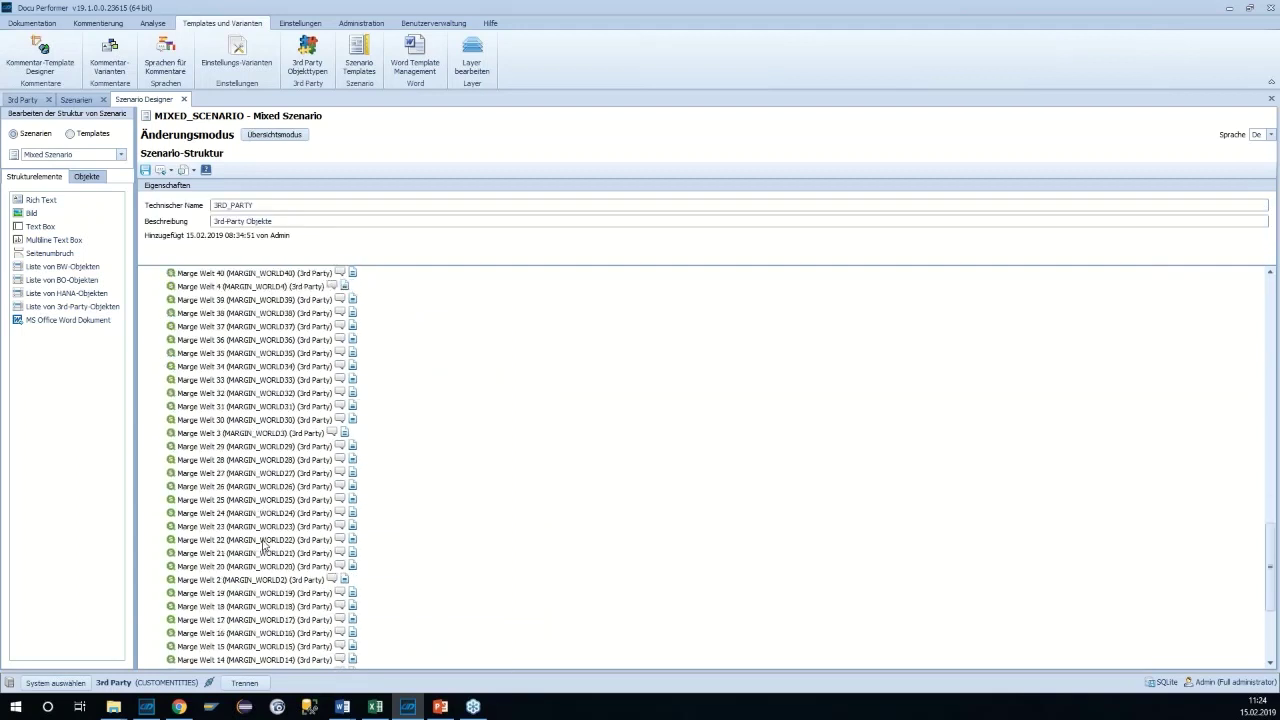
scroll(265, 545, "up", 20)
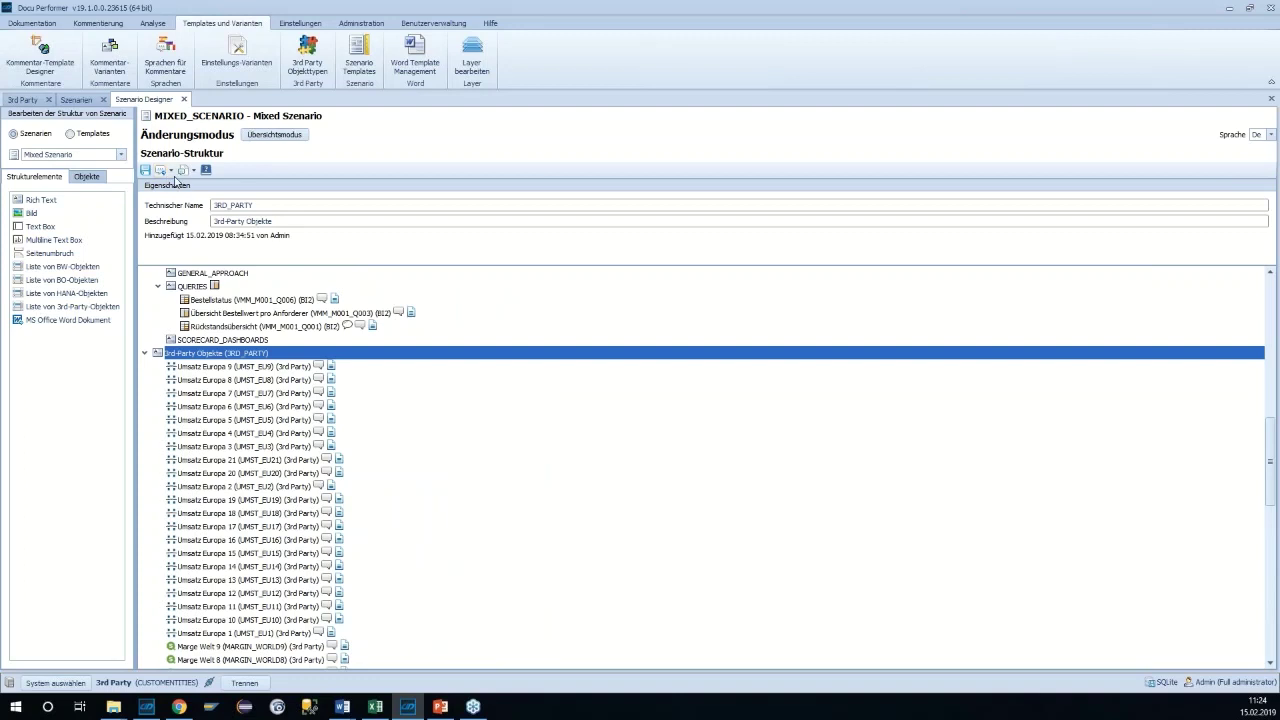
Start the scenario export and accept the automatic save to open the export settings
left_click(171, 172)
left_click(200, 183)
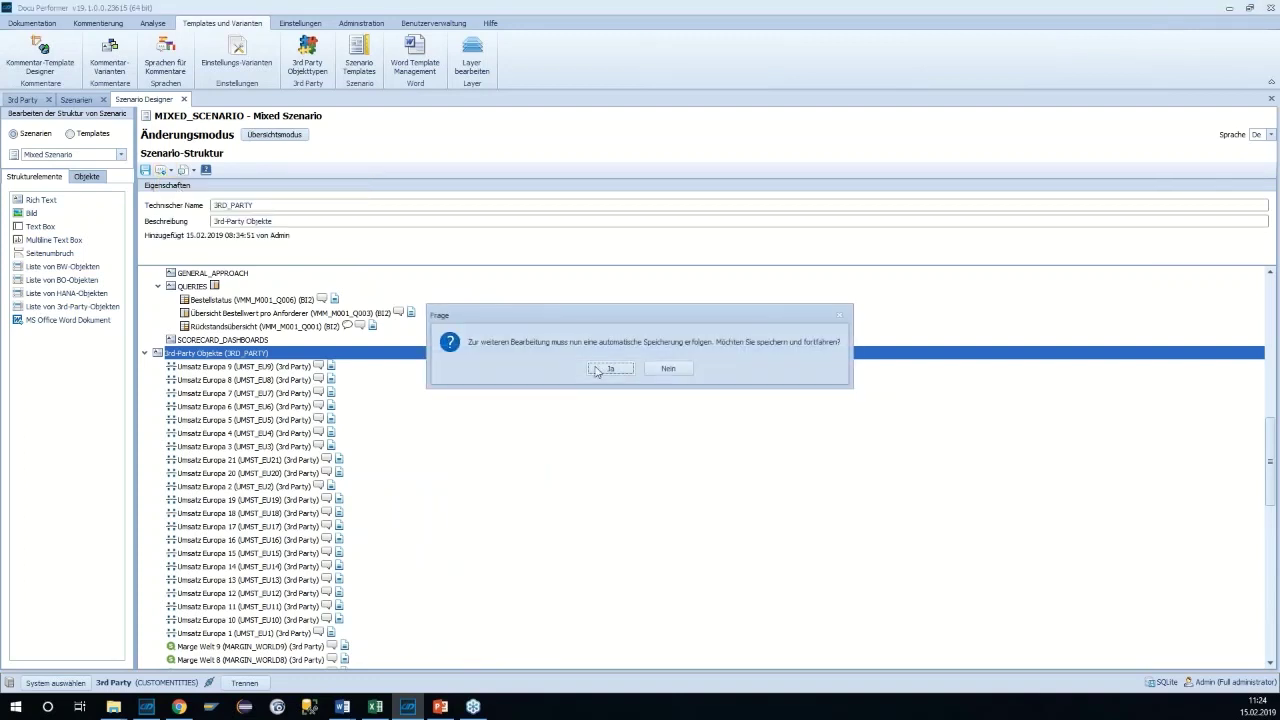
left_click(620, 369)
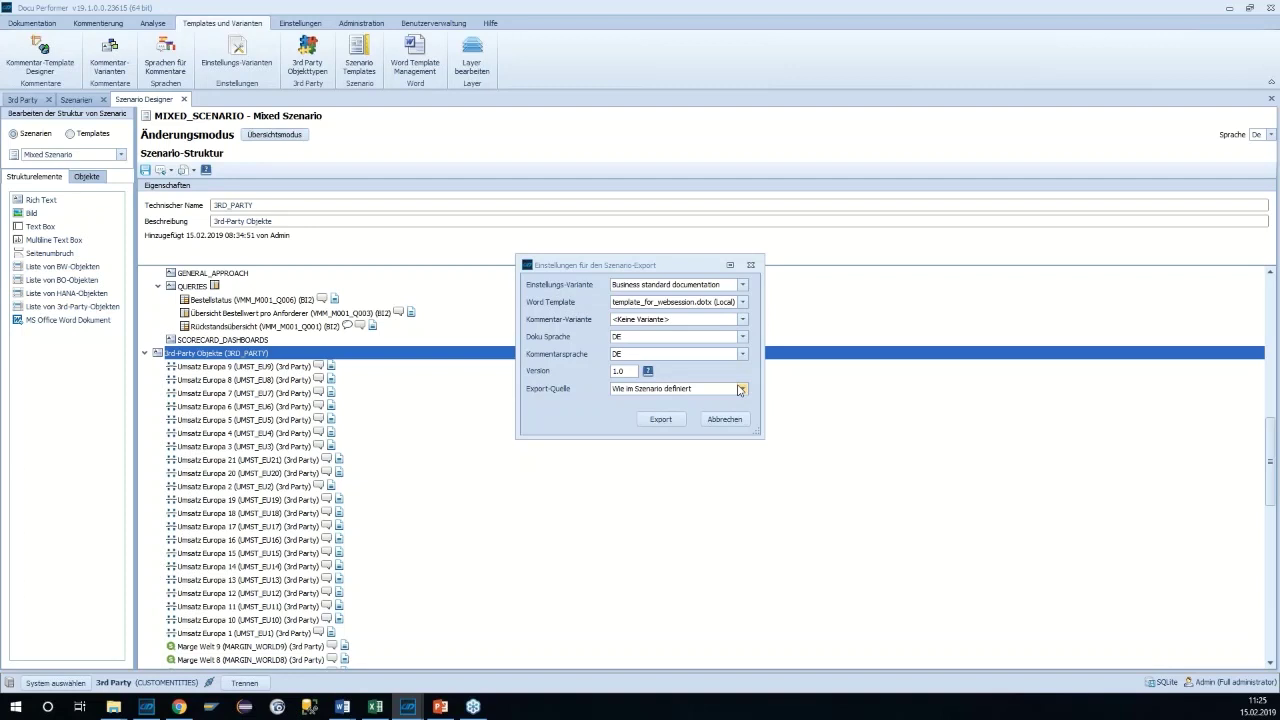
Choose Productive as the Export-Quelle in the scenario export settings, then cancel the export
left_click(740, 390)
left_click(645, 597)
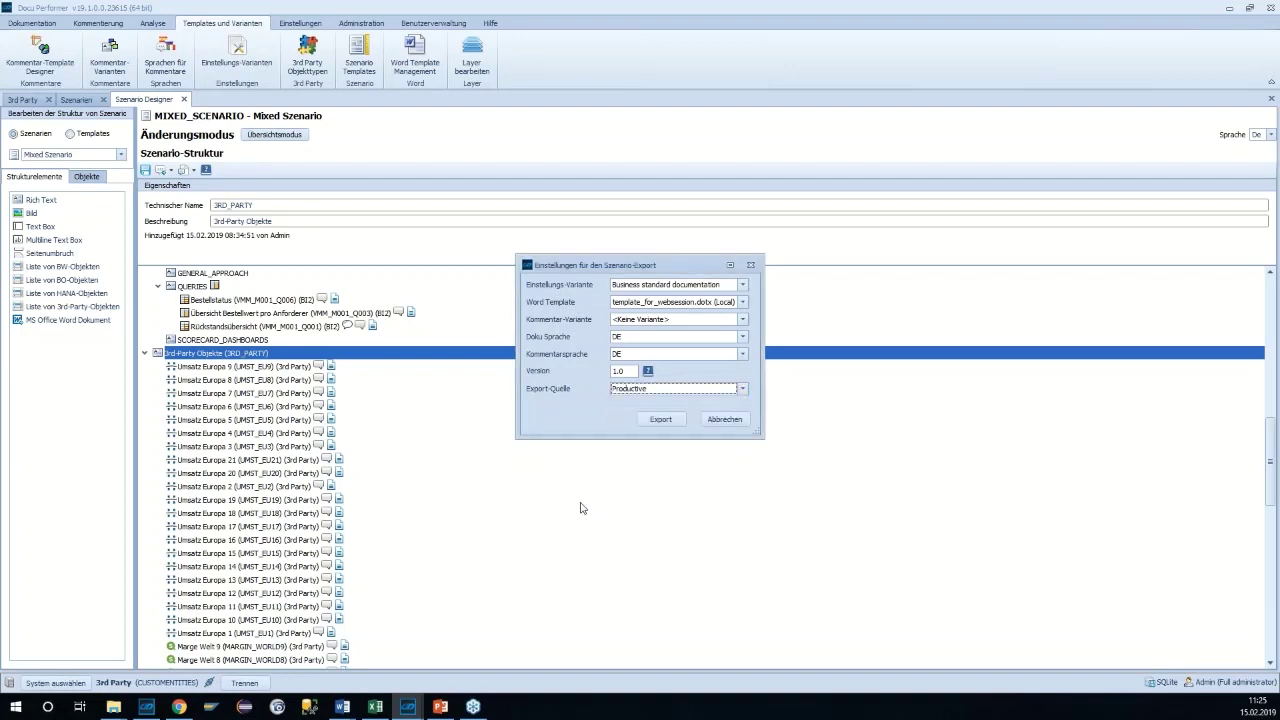
left_click(718, 420)
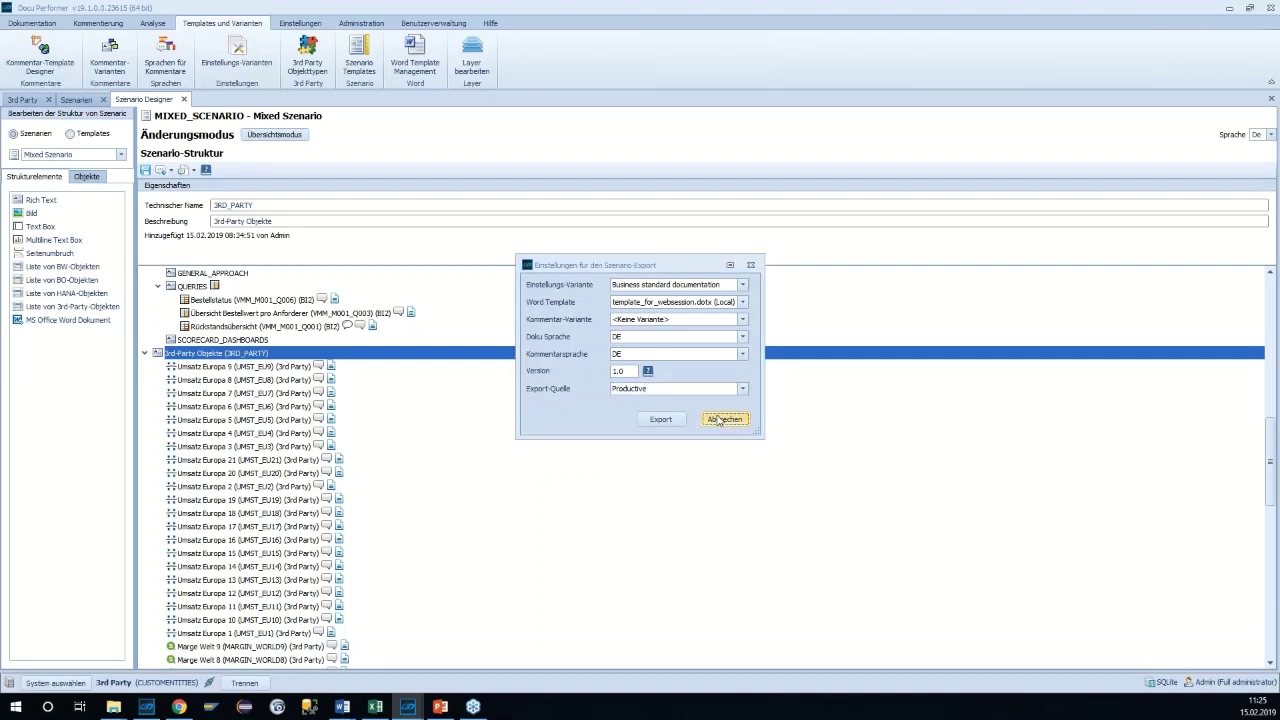
left_click(718, 420)
Switch to the exported MIXED_SCENARIO document in Word and review its title page and table of contents down to the 3rd-Party Objekte chapter
mouse_move(342, 707)
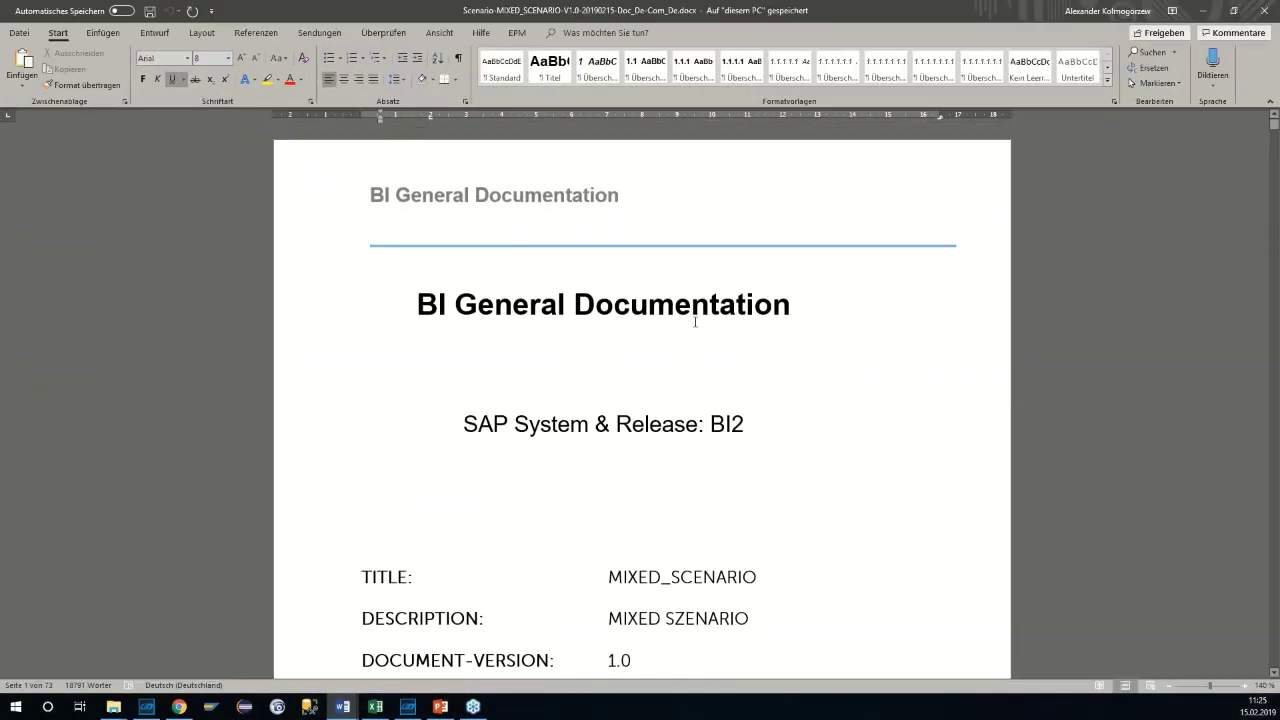
scroll(700, 340, "down", 5)
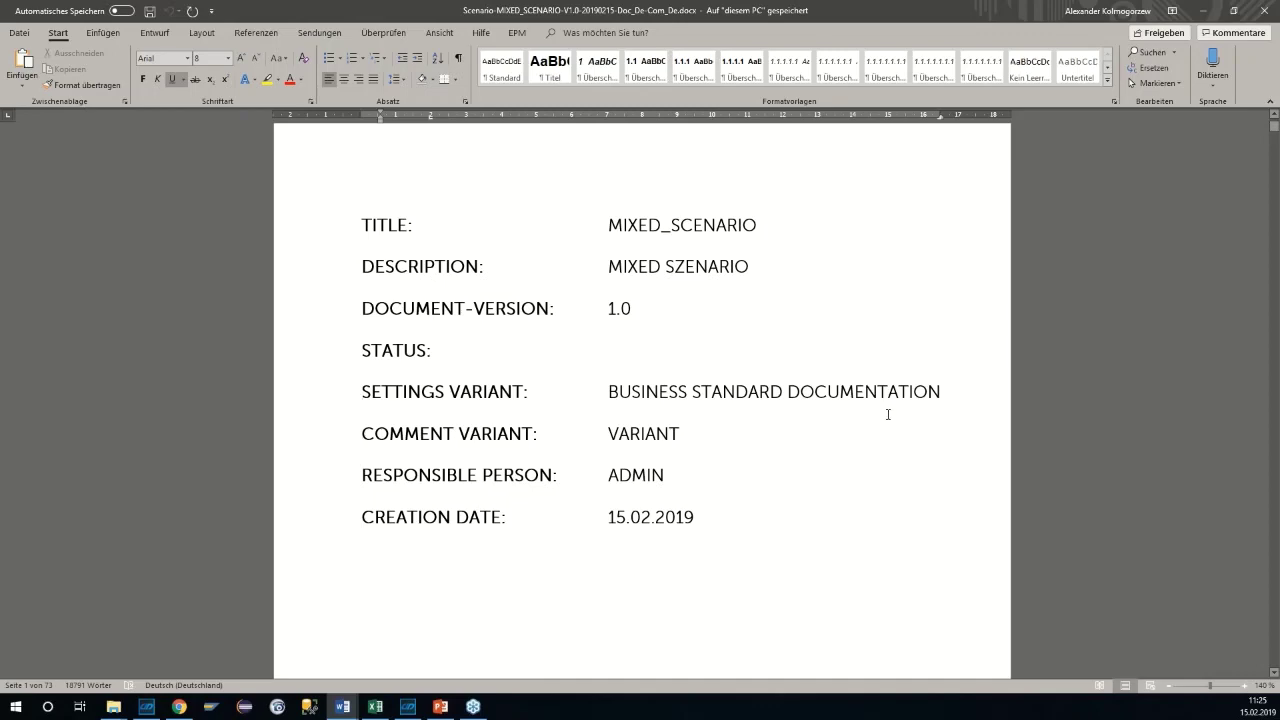
scroll(589, 491, "down", 10)
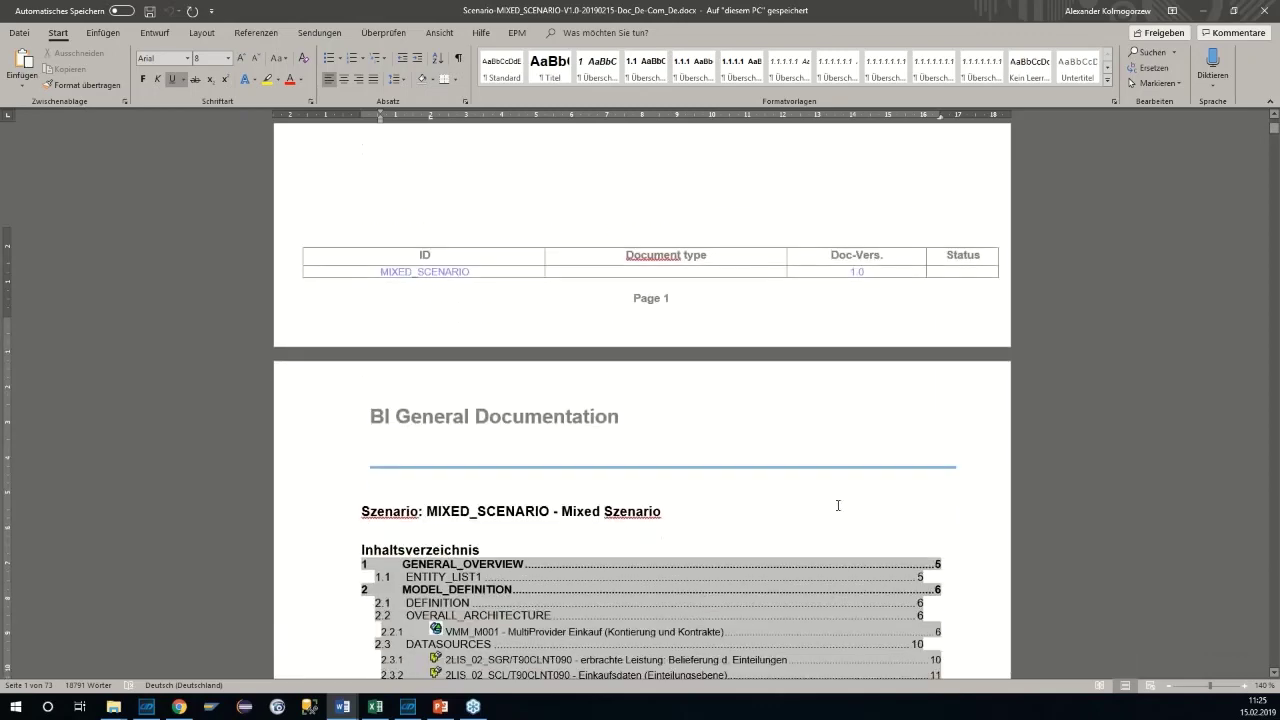
scroll(893, 489, "down", 4)
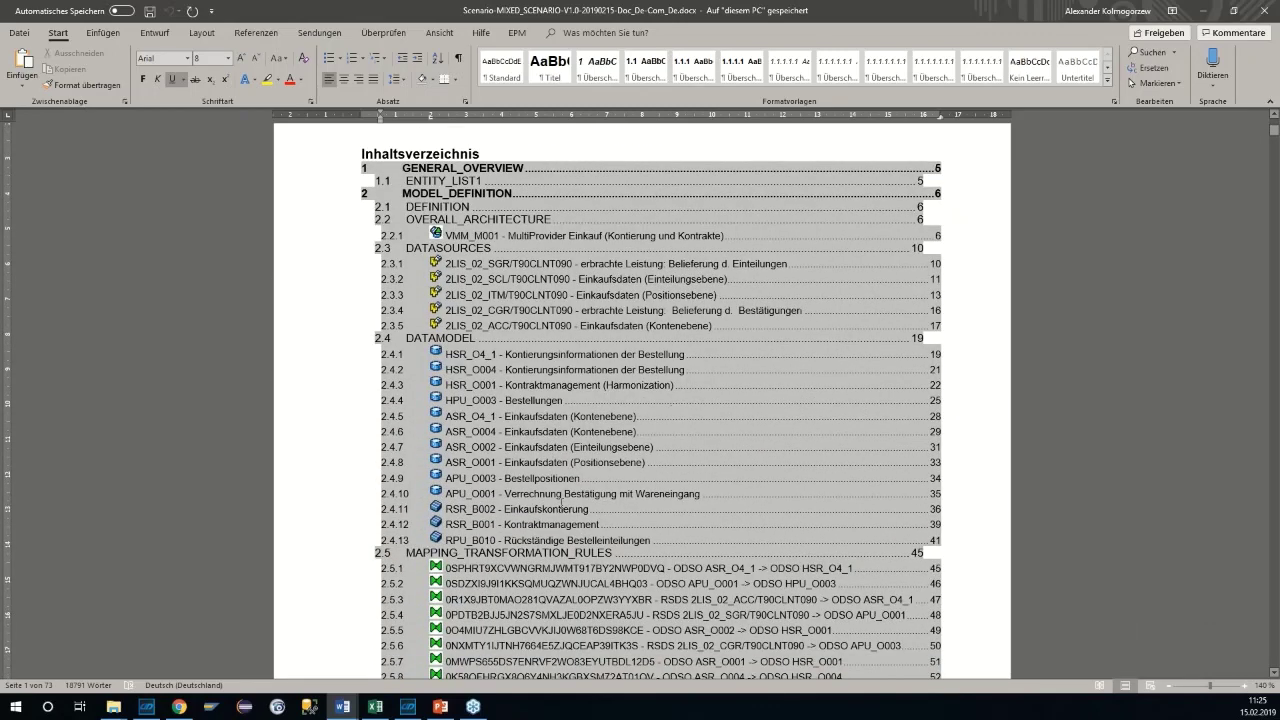
scroll(860, 367, "up", 2)
scroll(1039, 378, "down", 10)
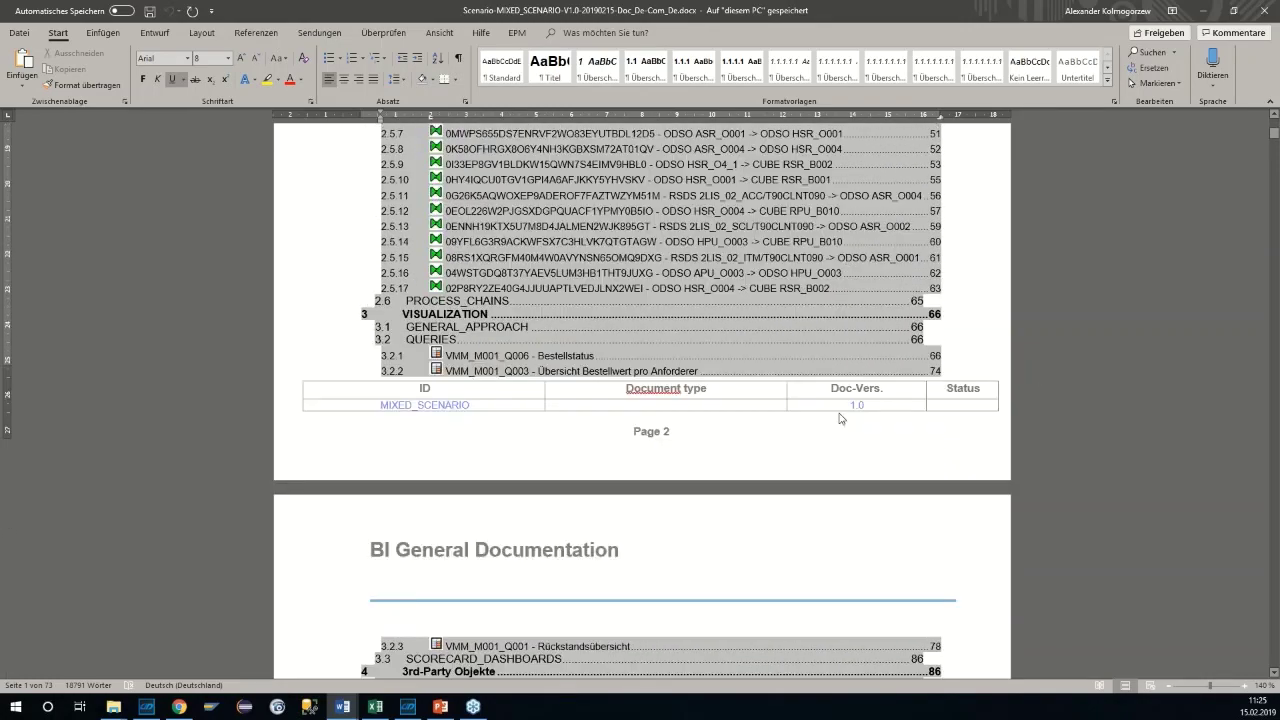
scroll(640, 400, "down", 3)
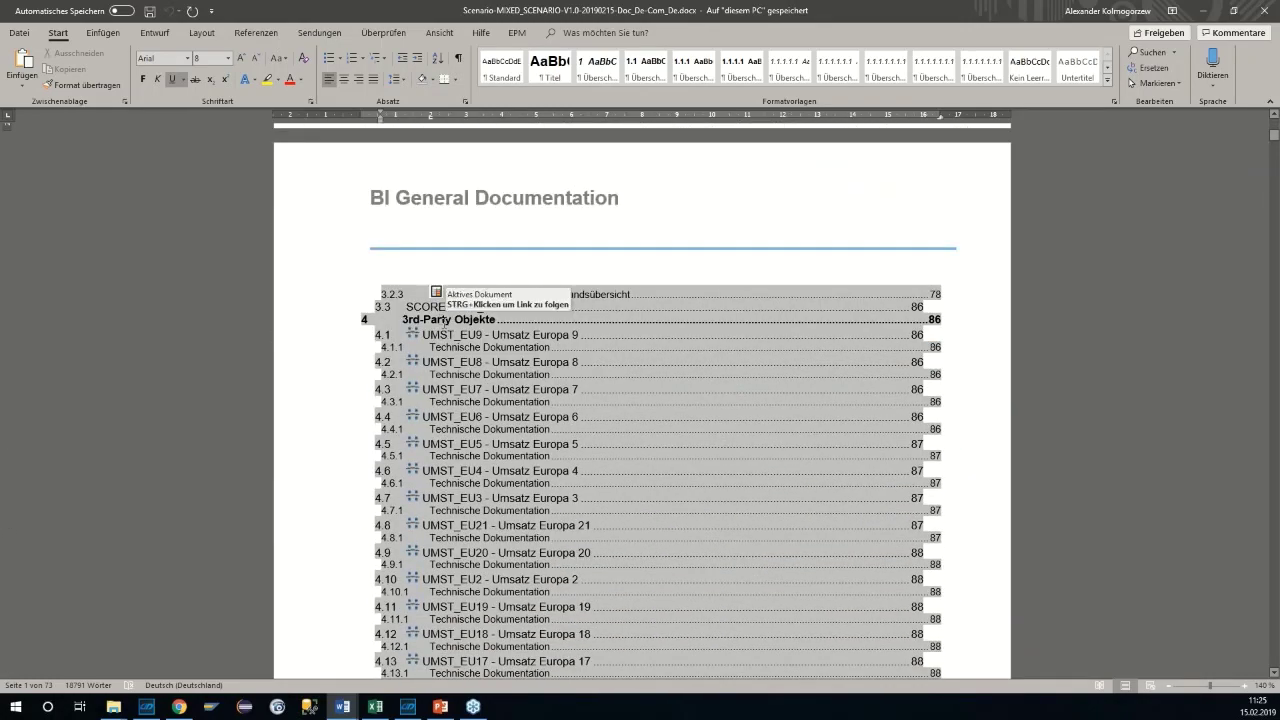
Follow the table of contents link to chapter 4, 3rd-Party Objekte, and examine its technical documentation and the preceding query pages
left_click(545, 323, "ctrl")
scroll(900, 449, "down", 5)
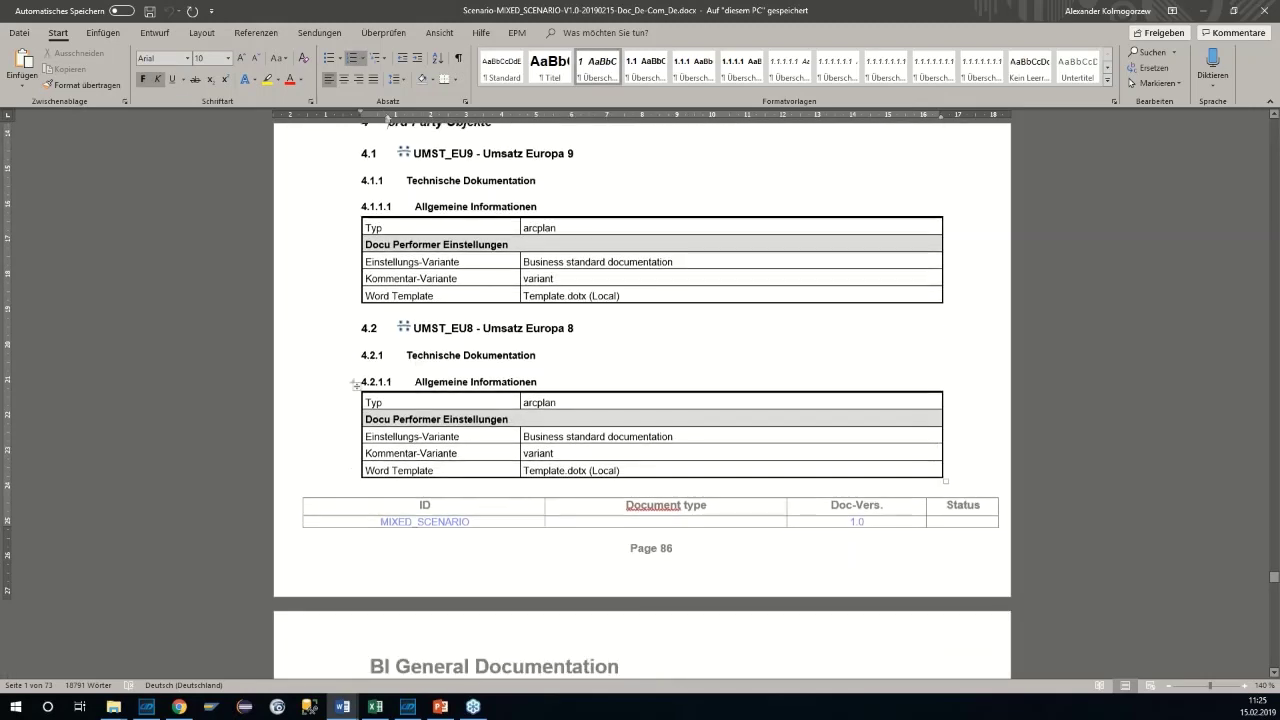
scroll(866, 437, "down", 5)
scroll(871, 431, "up", 10)
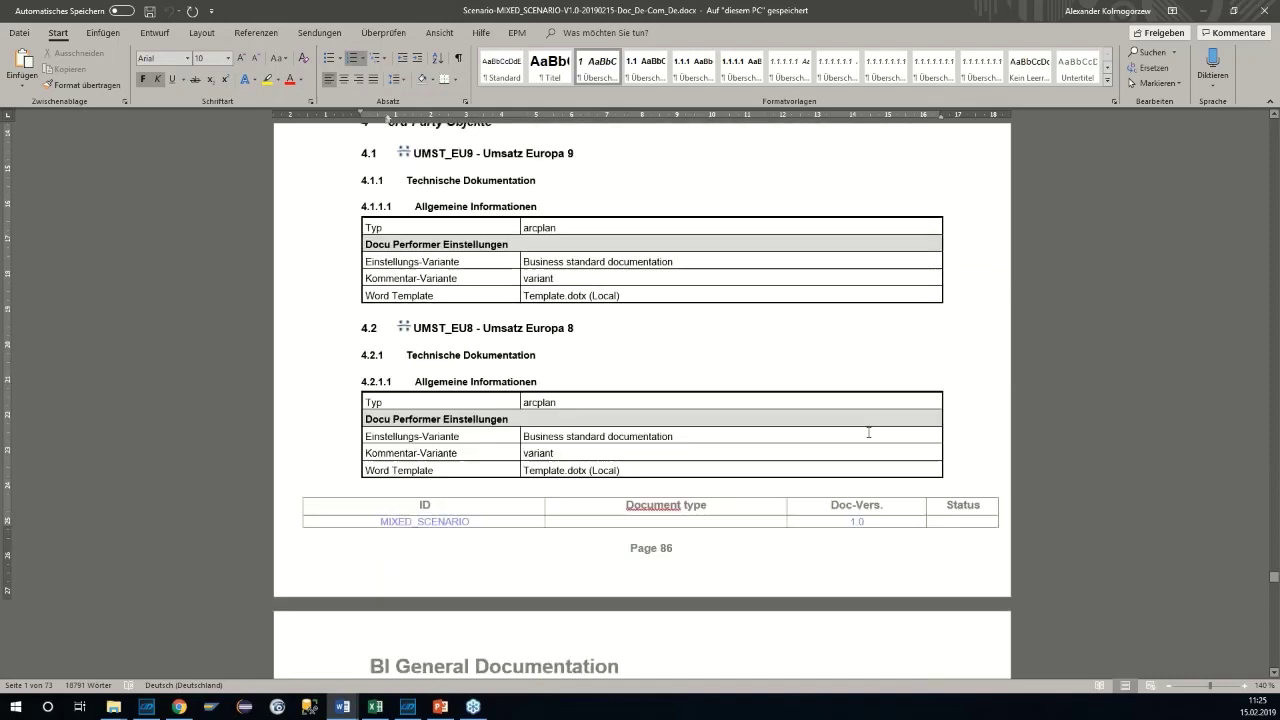
scroll(871, 431, "up", 10)
scroll(864, 436, "down", 3)
scroll(864, 436, "up", 3)
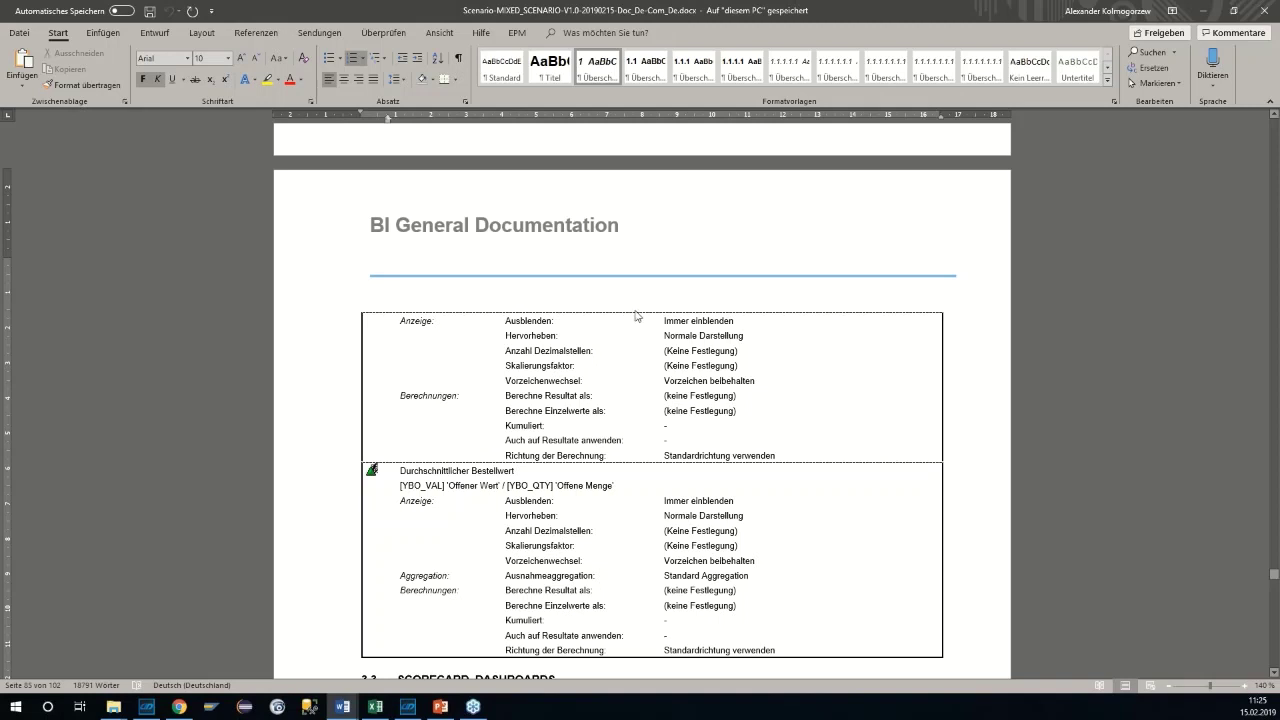
scroll(635, 316, "up", 3)
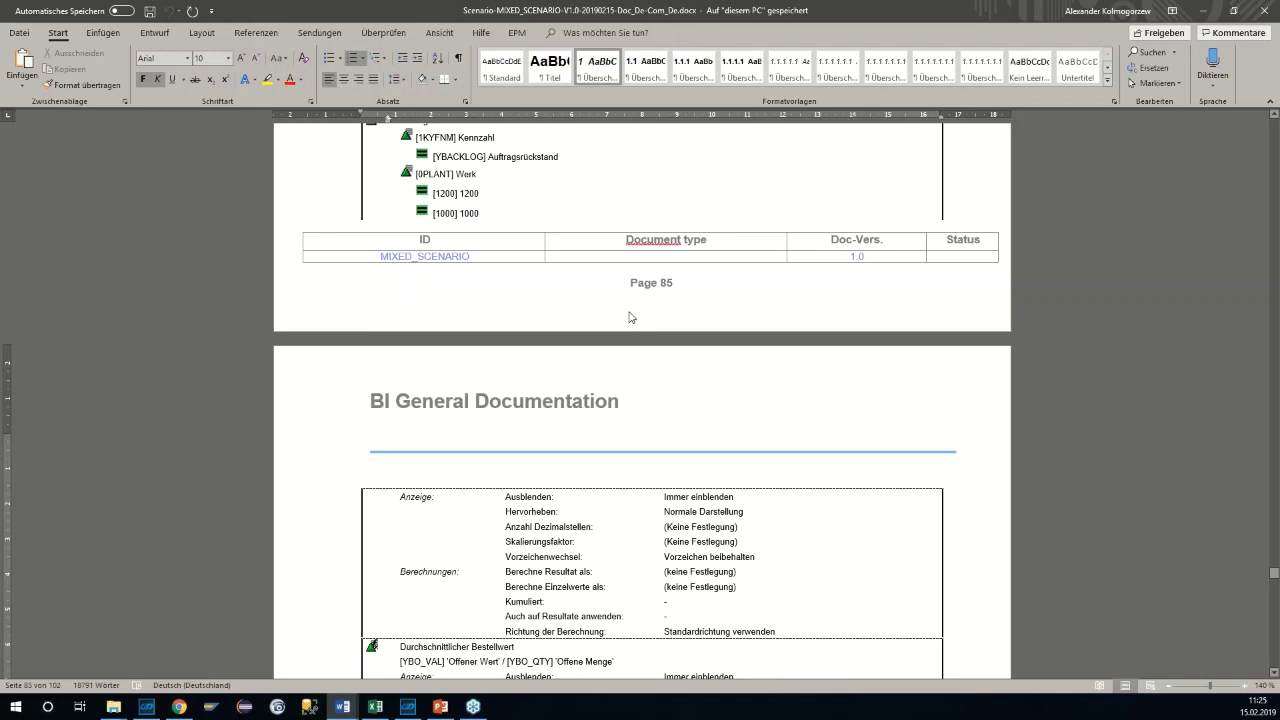
scroll(631, 316, "up", 9)
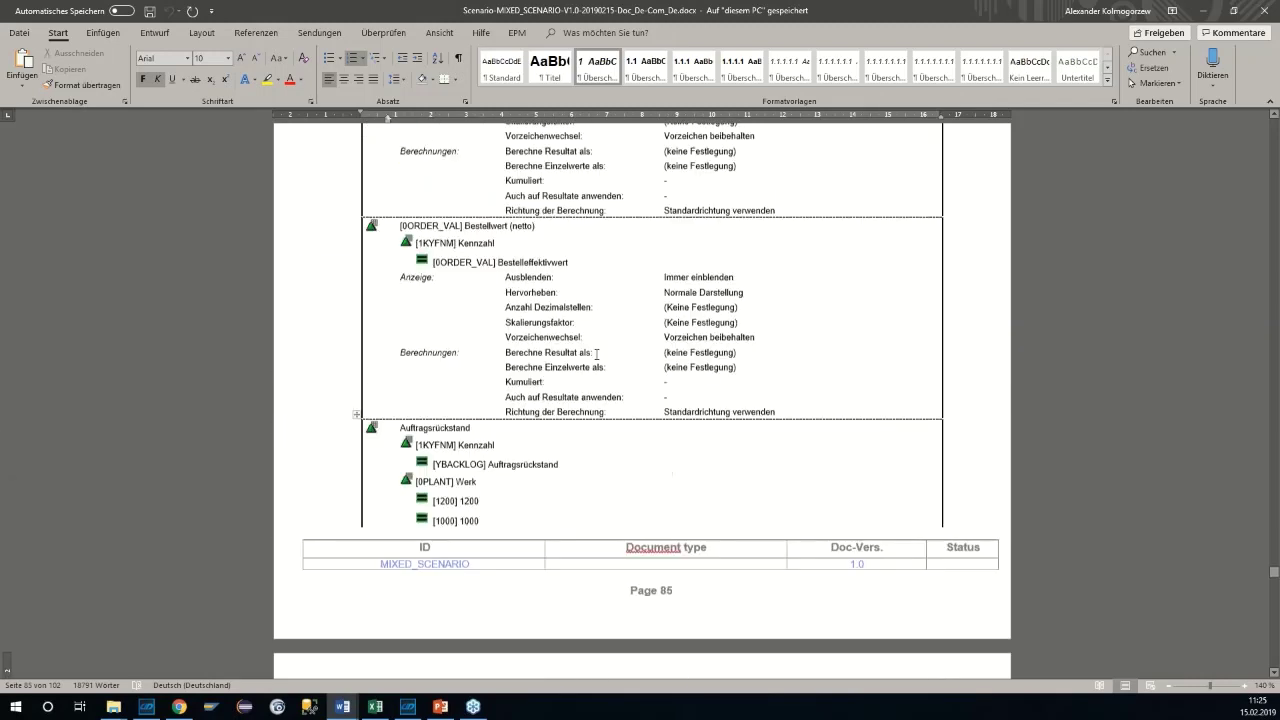
scroll(592, 360, "up", 8)
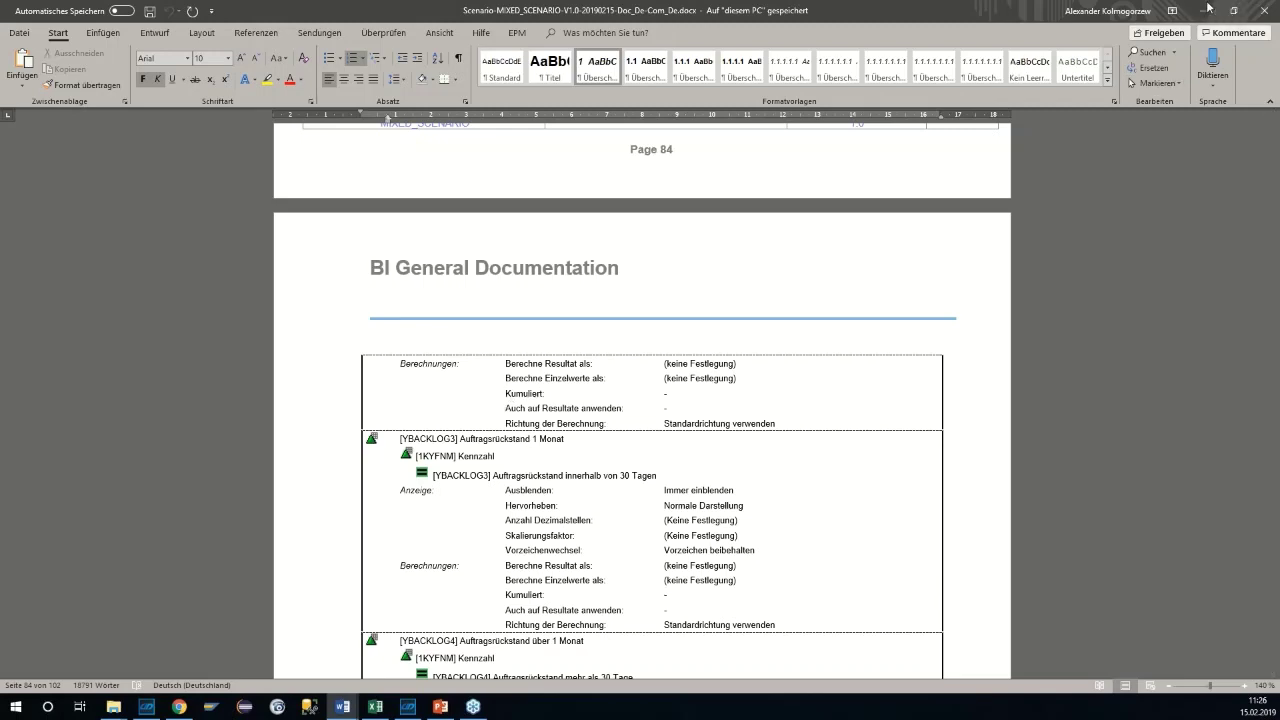
Switch to PowerPoint, present slide 15 on Sprachverhalten from the current slide, reveal its bullet points, and end the slide show
key("alt+Tab")
left_click(440, 706)
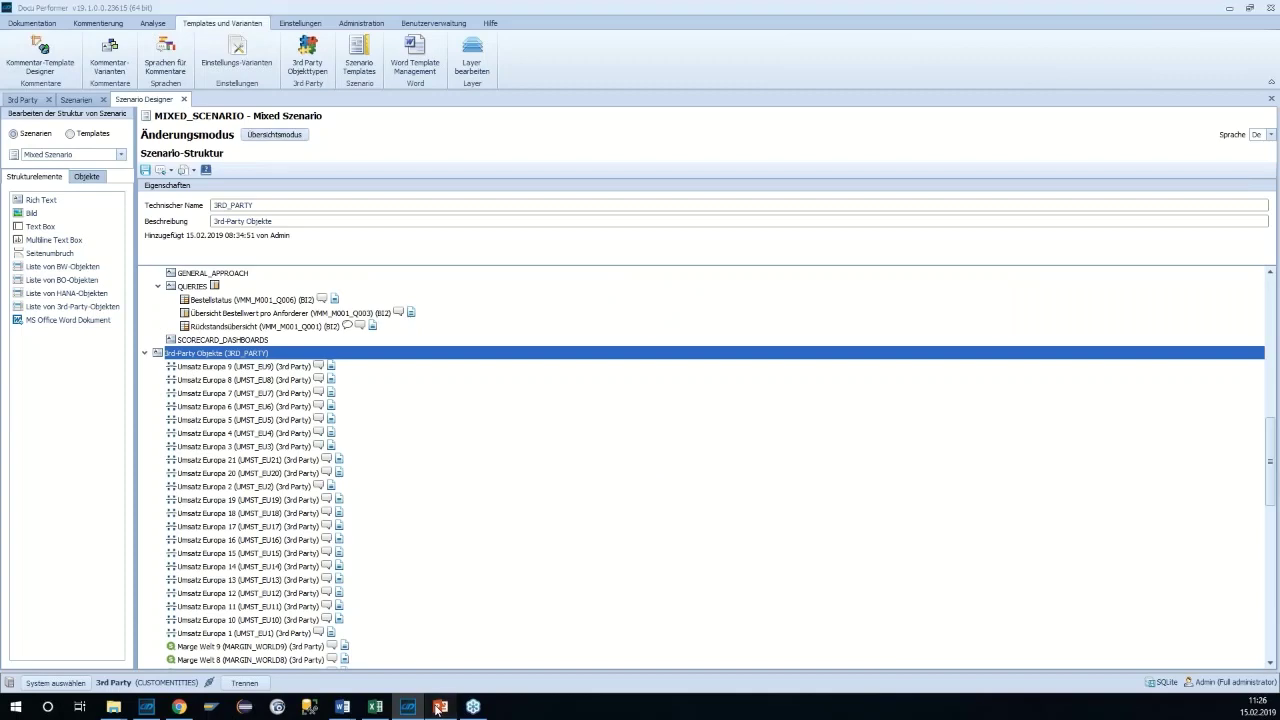
left_click(117, 604)
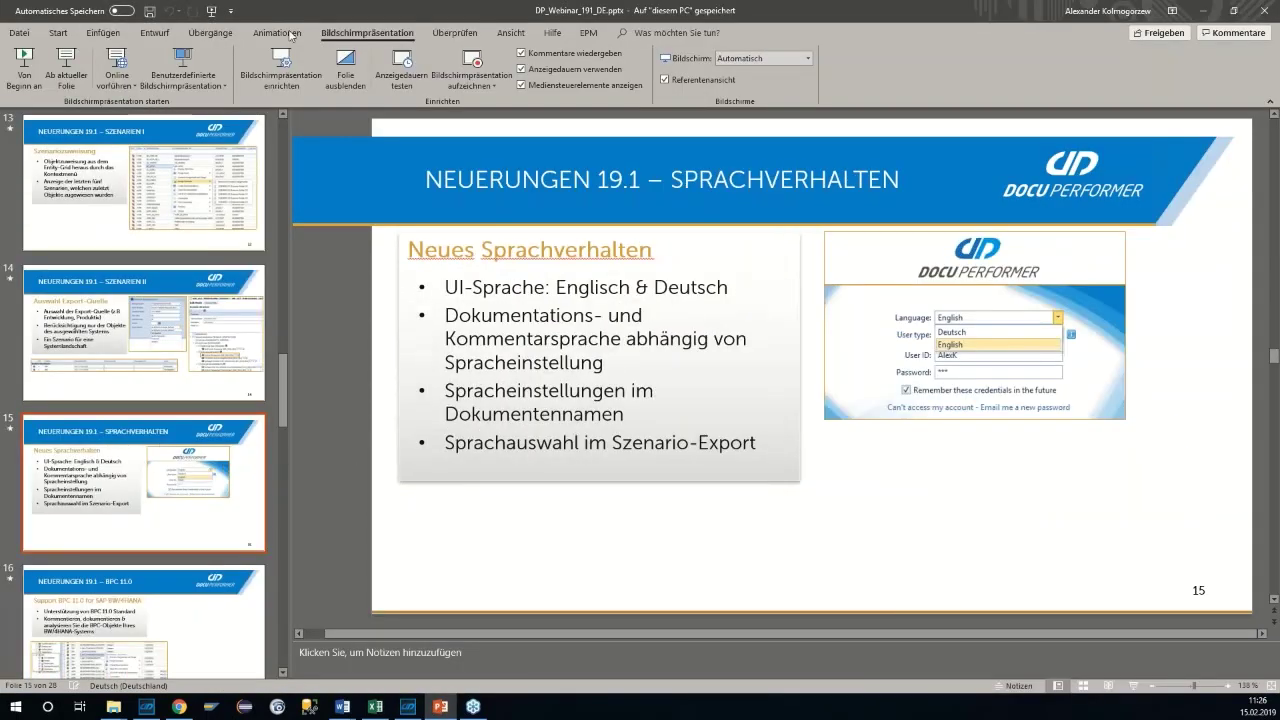
left_click(66, 65)
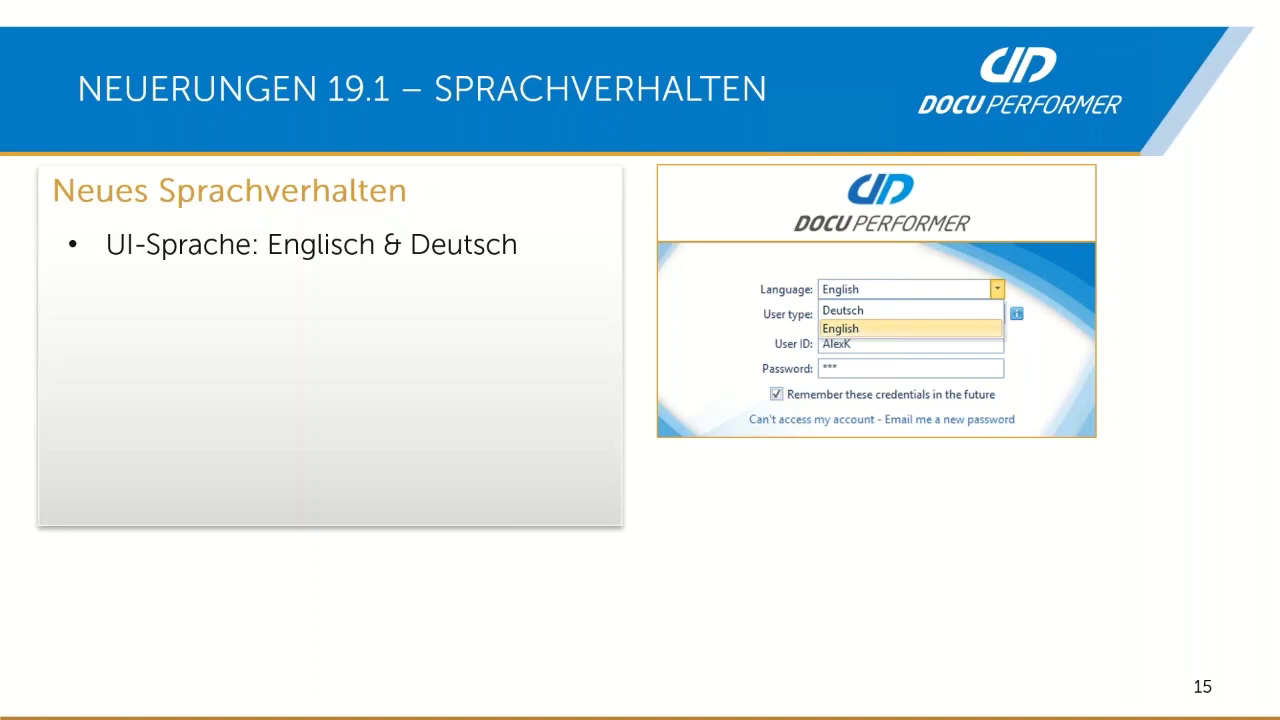
key("Right")
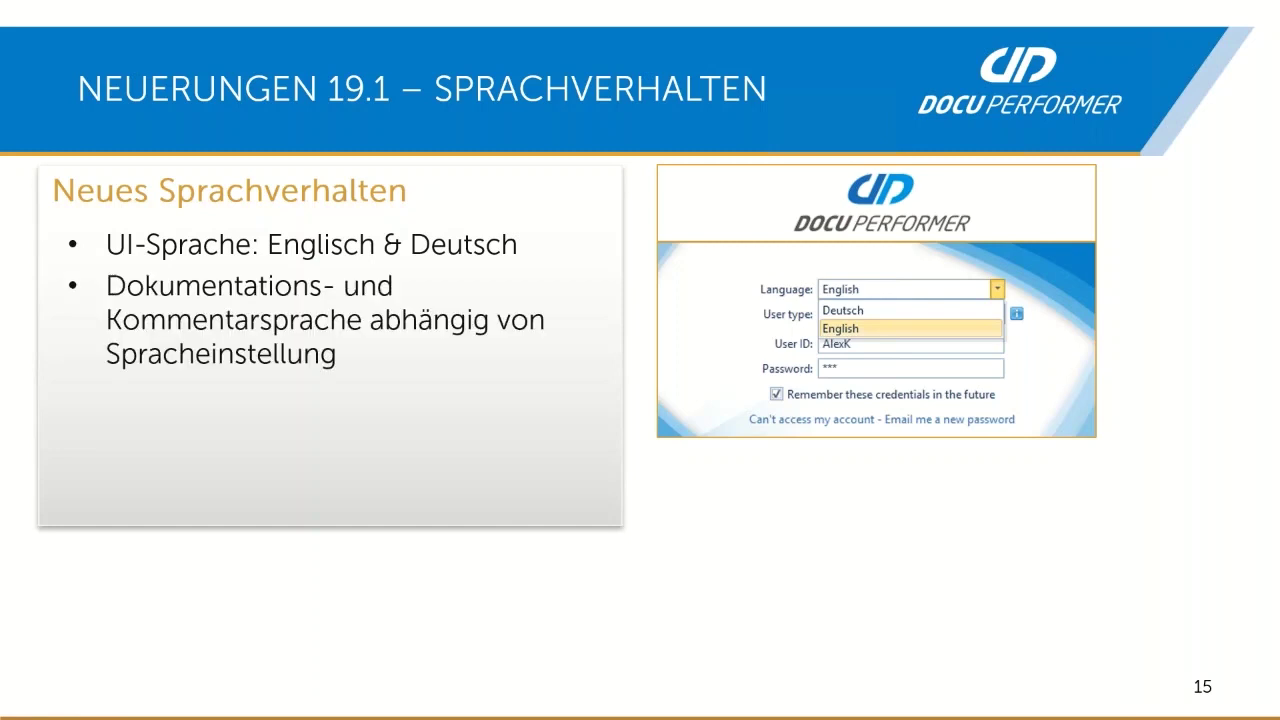
key("Right")
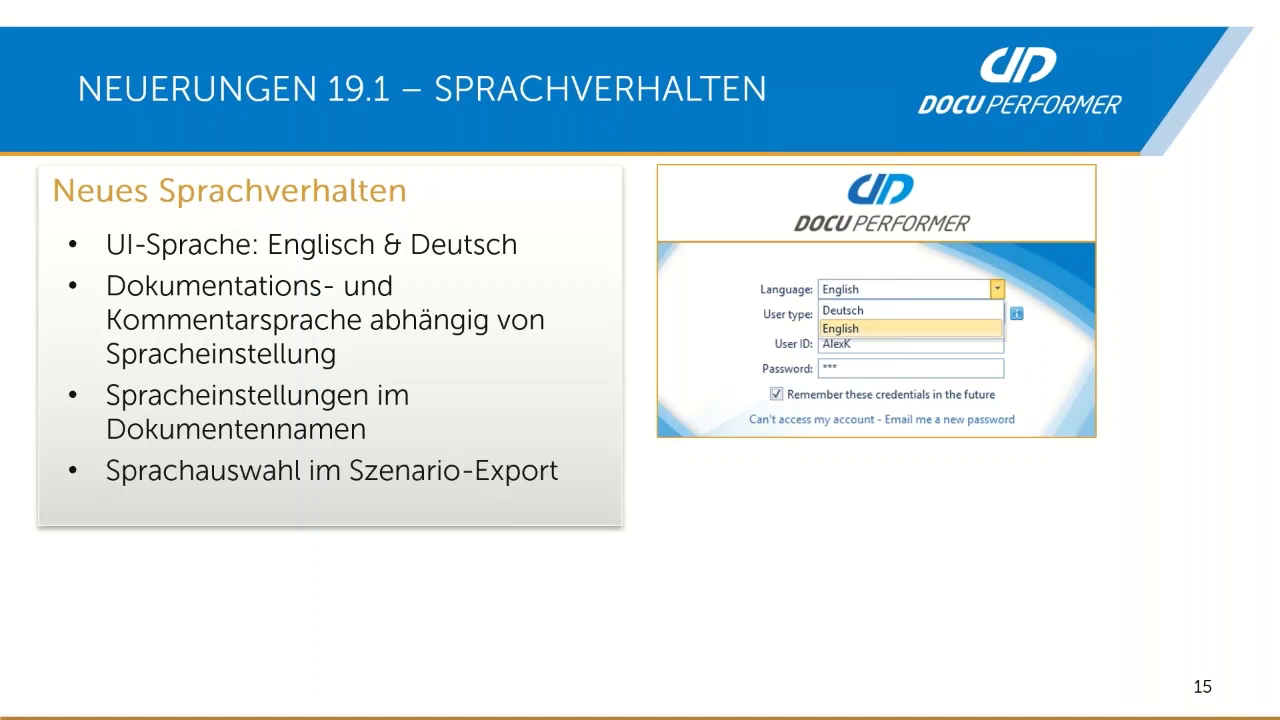
key("Right")
key("Left")
key("Escape")
Switch back to Docu Performer and connect to the Business Warehouse system BI2
left_click(407, 706)
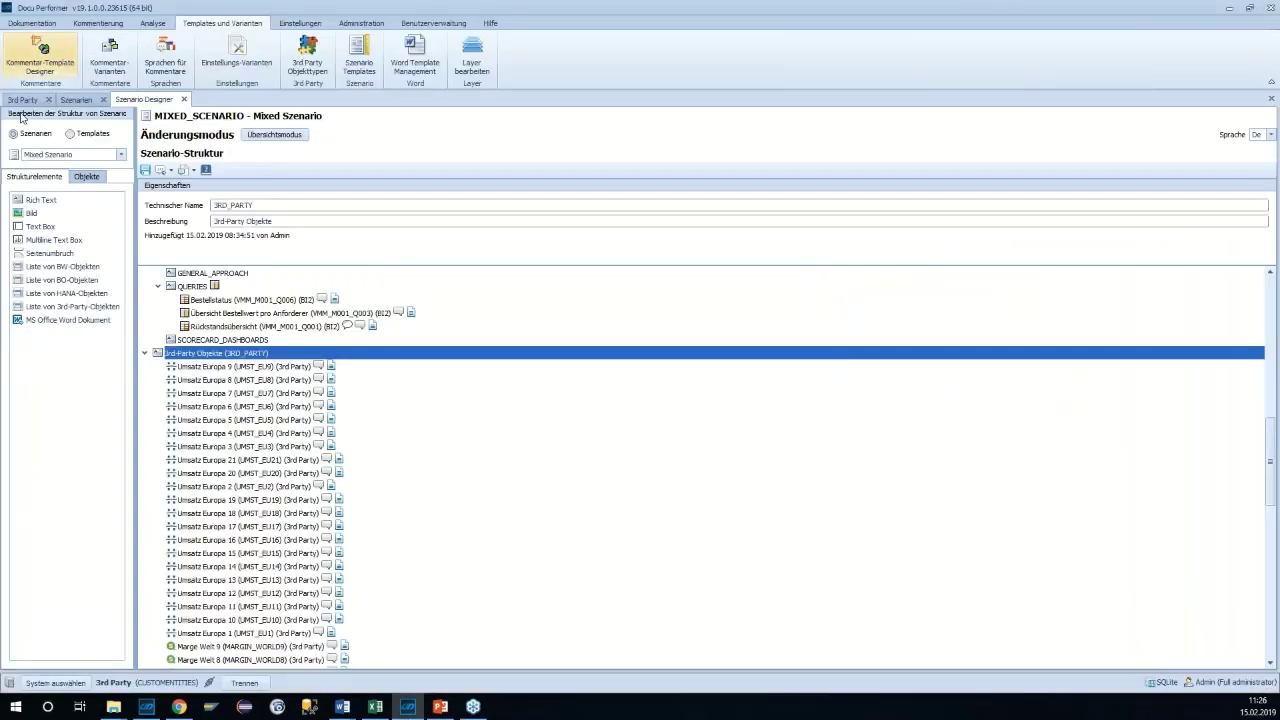
left_click(55, 684)
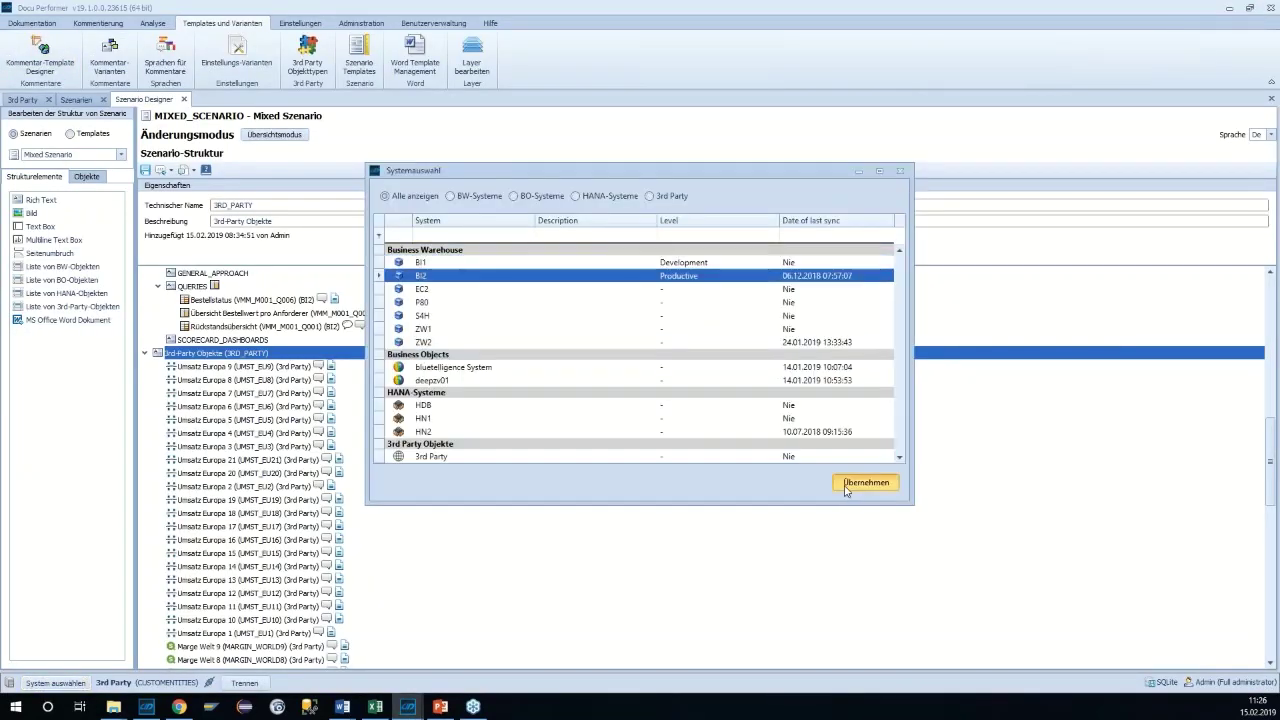
left_click(866, 482)
left_click(604, 367)
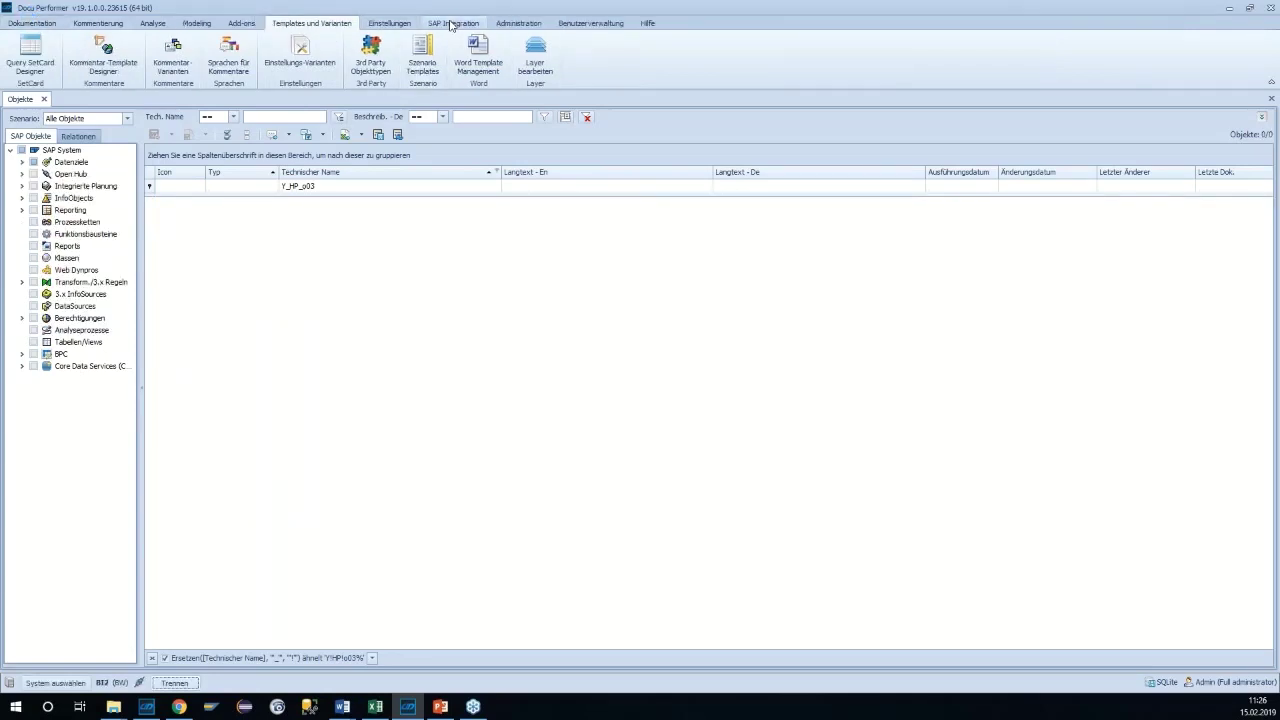
Open the general export settings, examine the available documentation and comment languages for Business standard documentation, and apply the settings
left_click(451, 24)
left_click(389, 23)
left_click(21, 56)
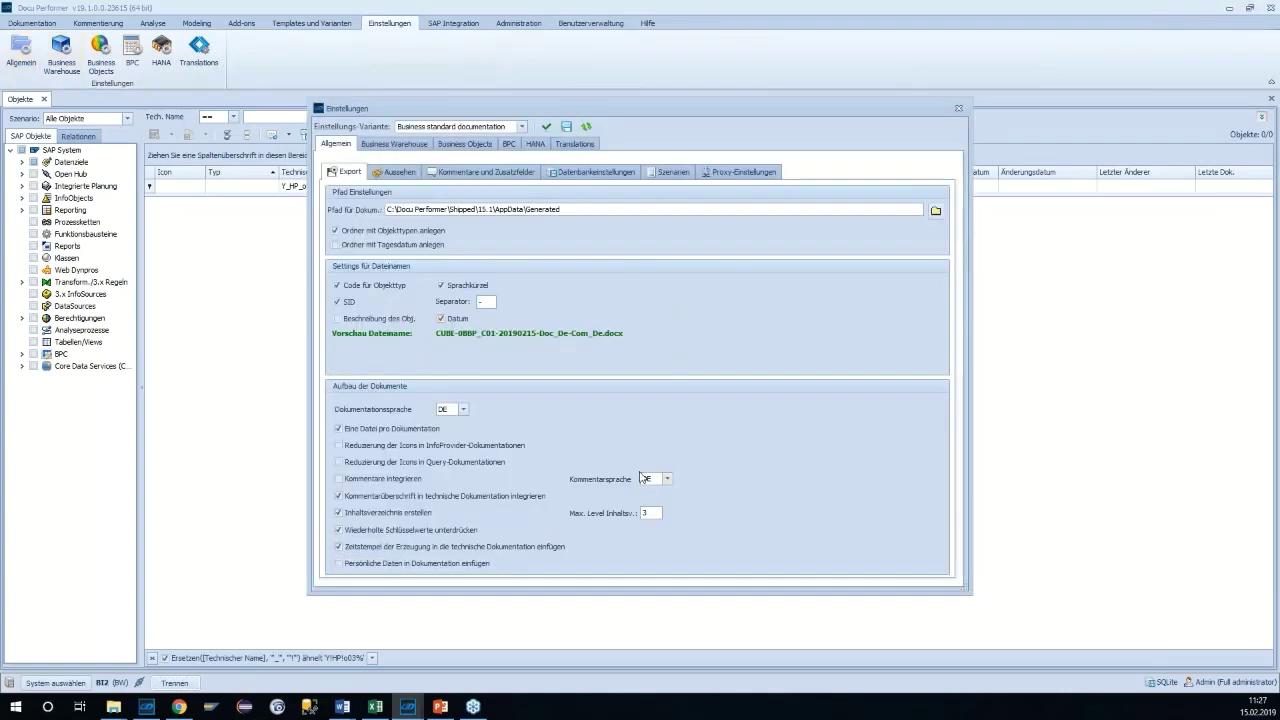
left_click(463, 410)
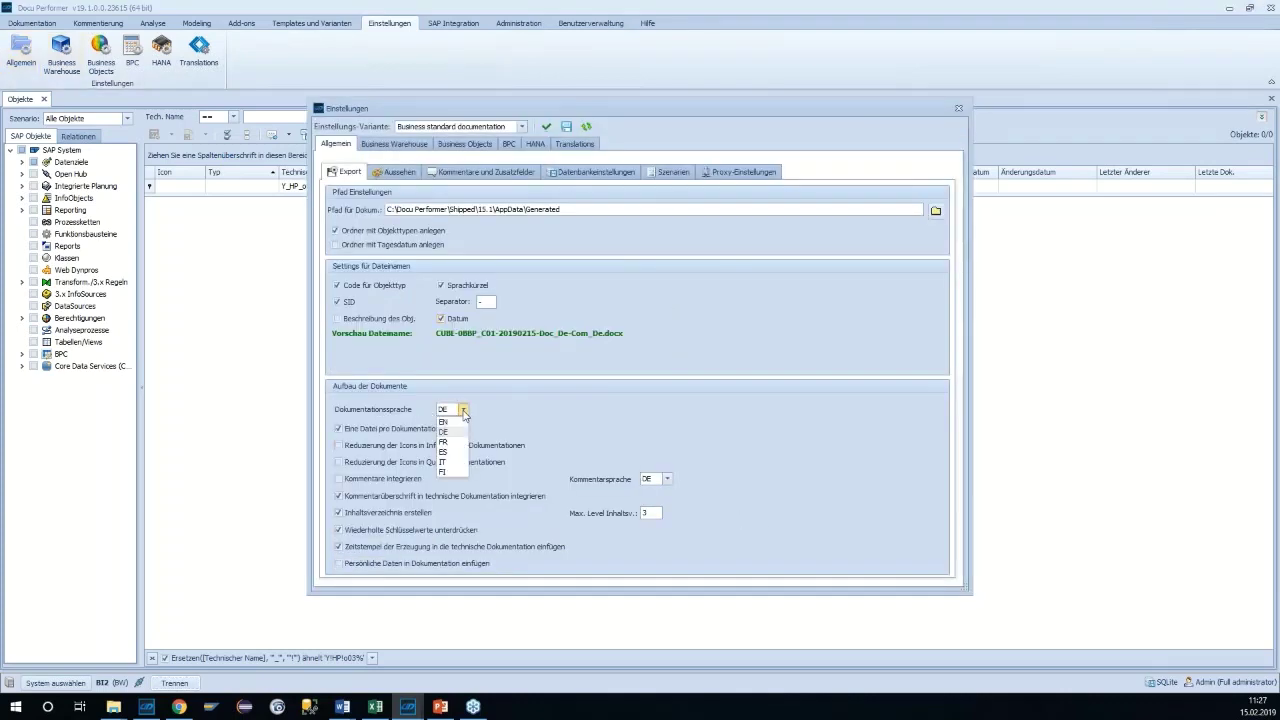
left_click(463, 410)
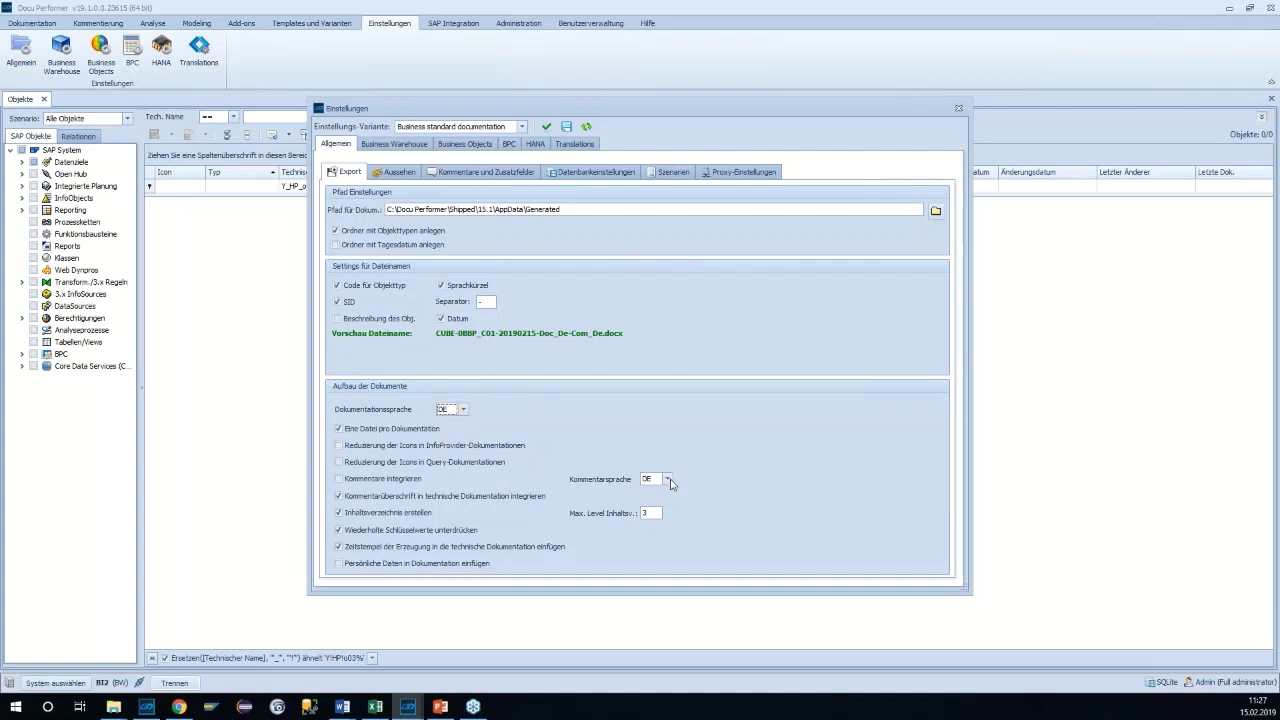
left_click(667, 479)
left_click(668, 480)
left_click(667, 480)
left_click(667, 481)
left_click(546, 126)
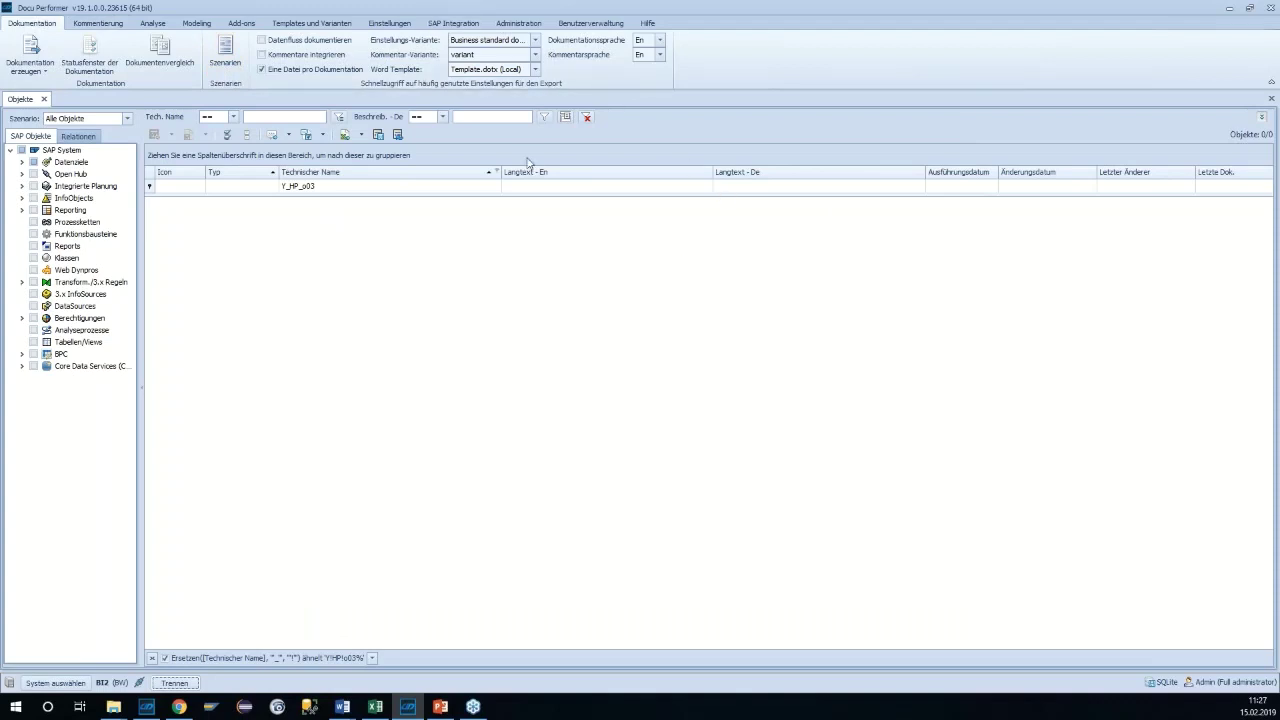
Examine the available documentation languages and set the documentation language for the export to De
left_click(660, 40)
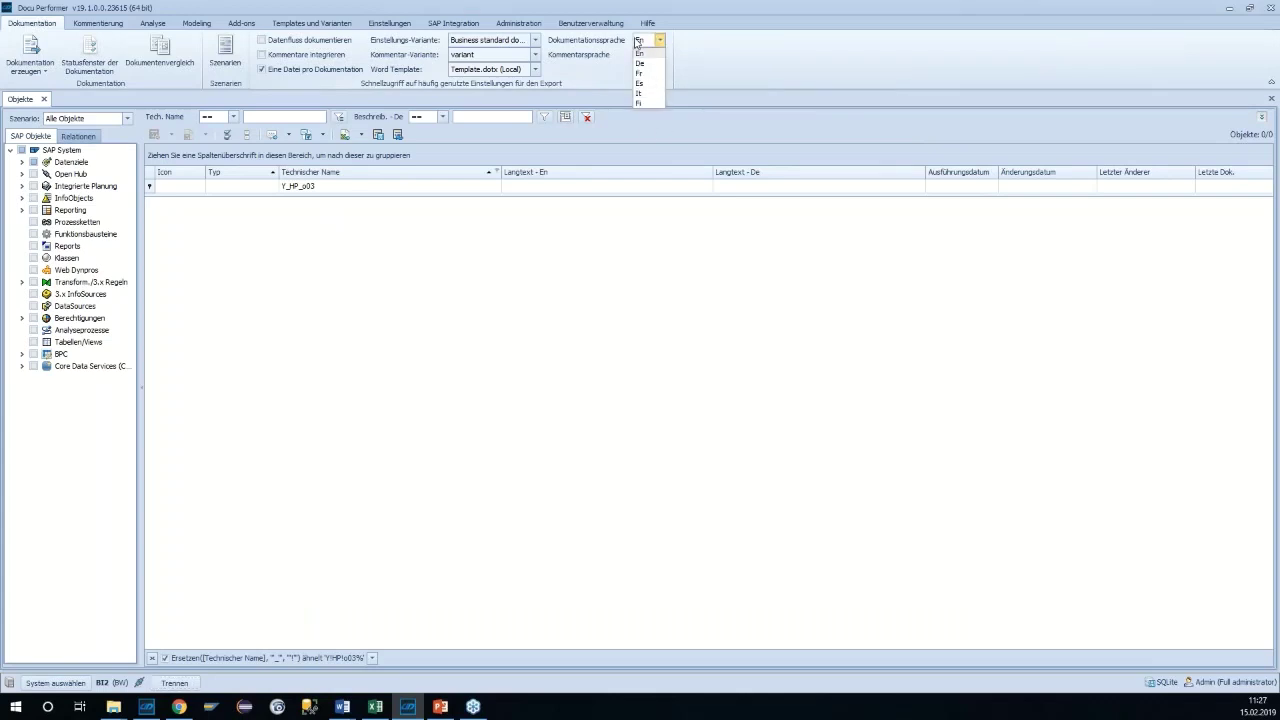
left_click(700, 75)
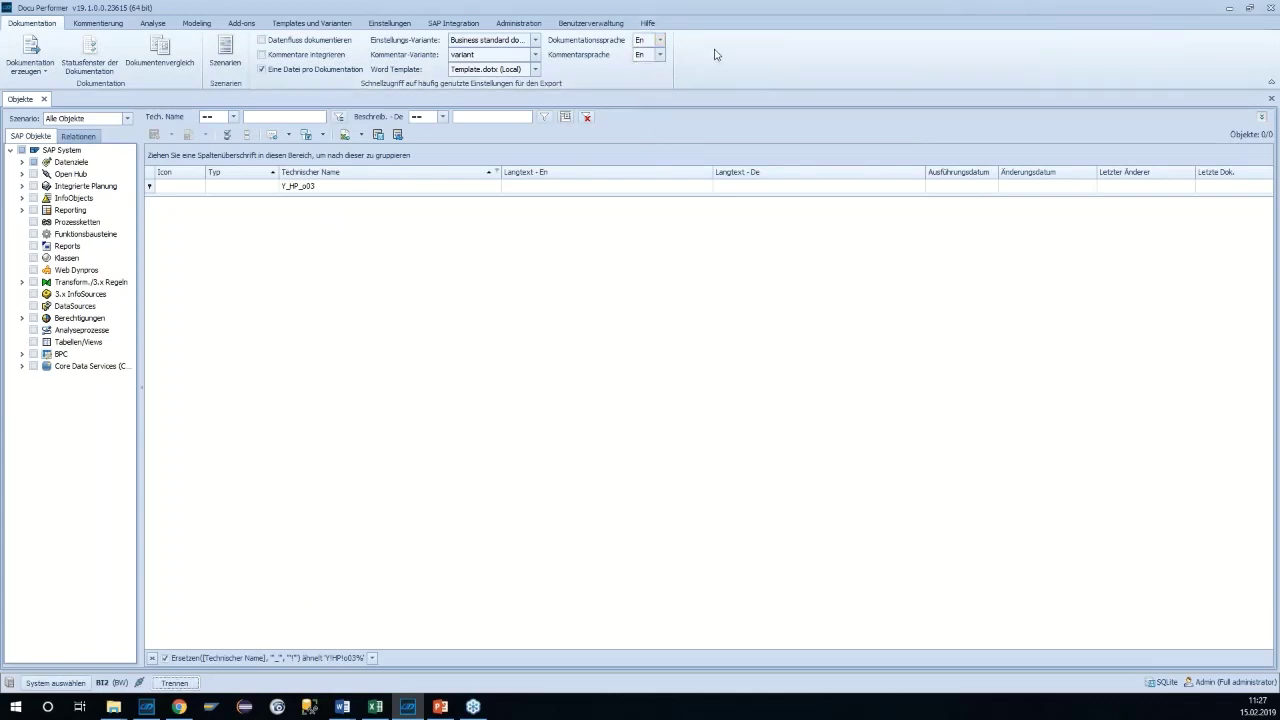
left_click(661, 40)
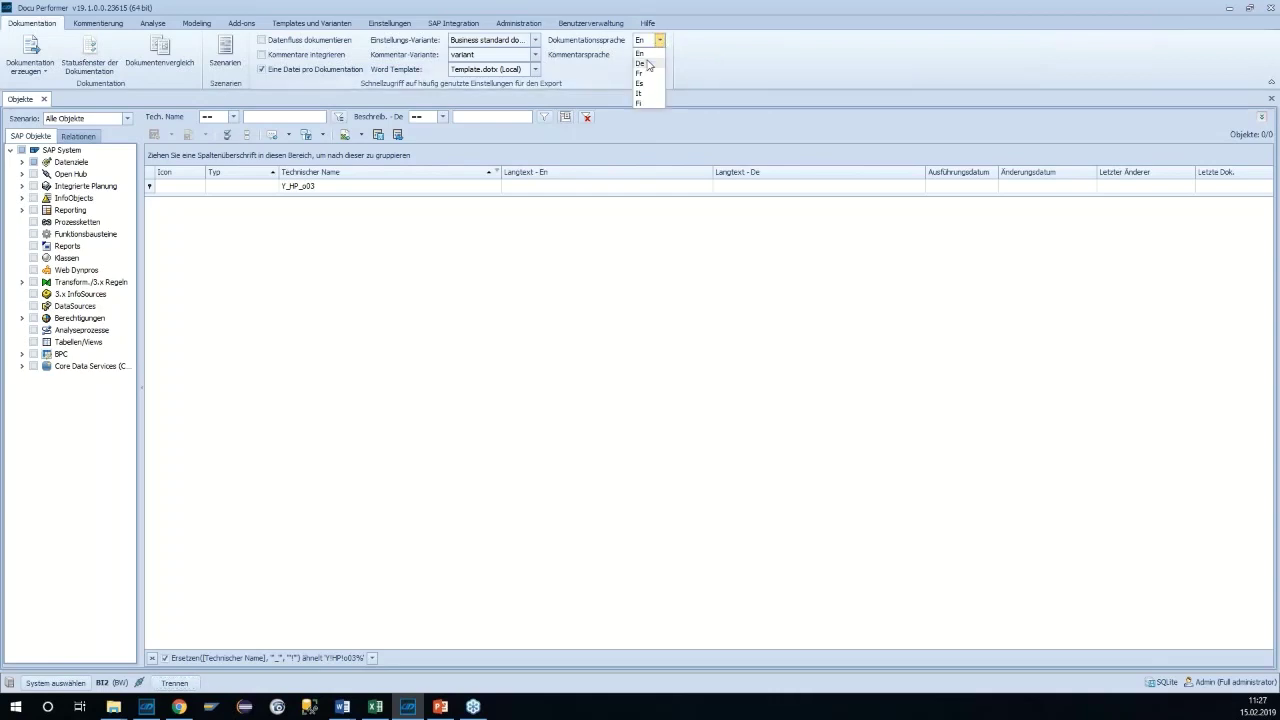
left_click(646, 62)
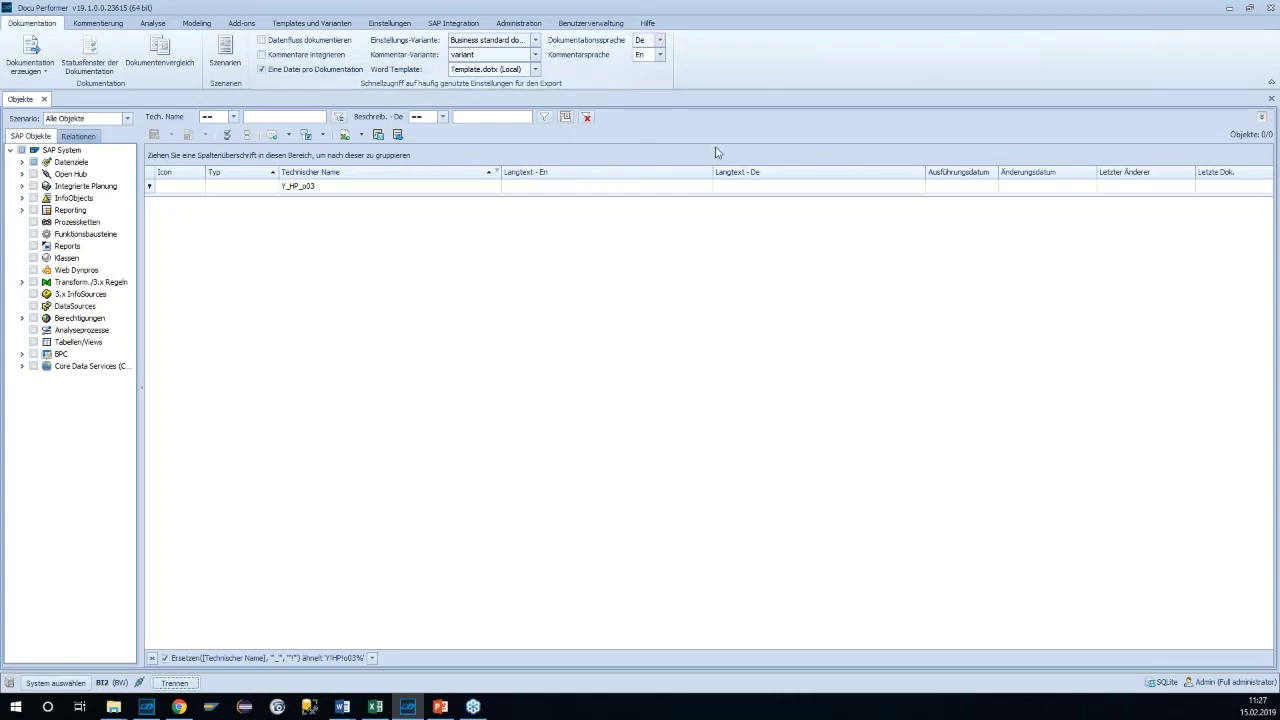
left_click(659, 40)
left_click(652, 70)
Switch to PowerPoint, start the slide show from slide 15, and advance to slide 16 on BPC 11.0
left_click(441, 707)
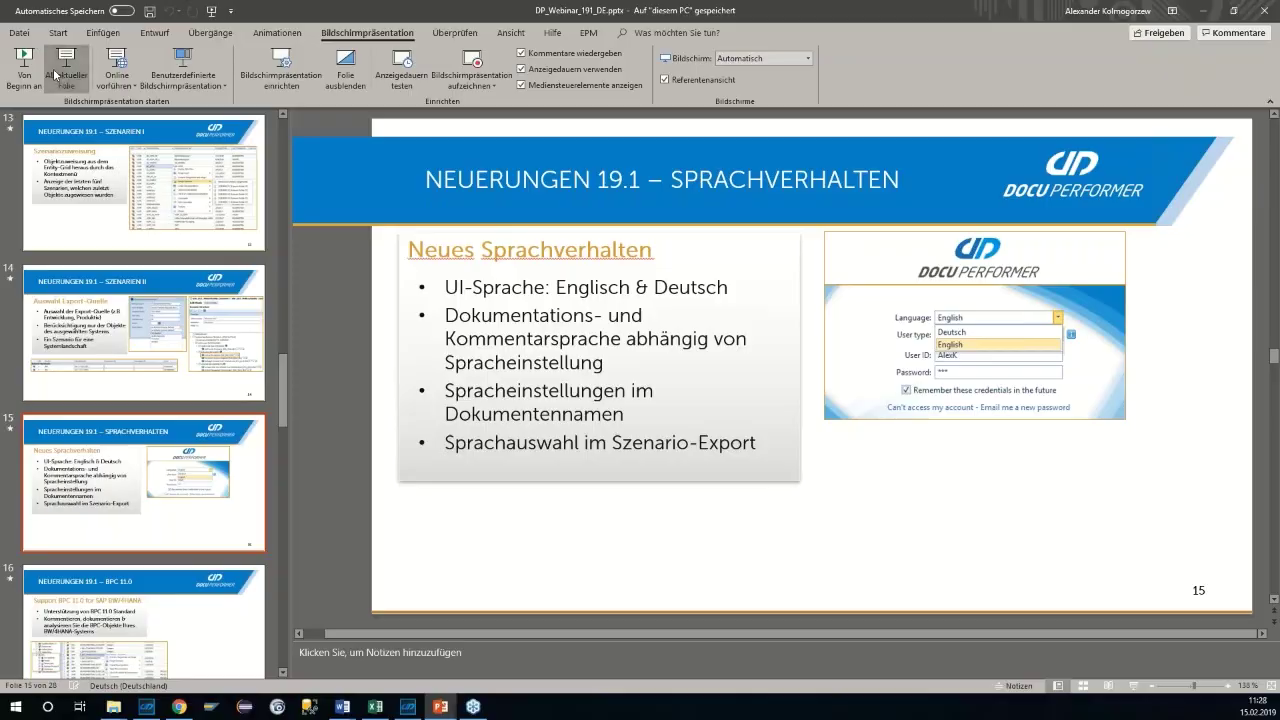
left_click(54, 68)
key("Right")
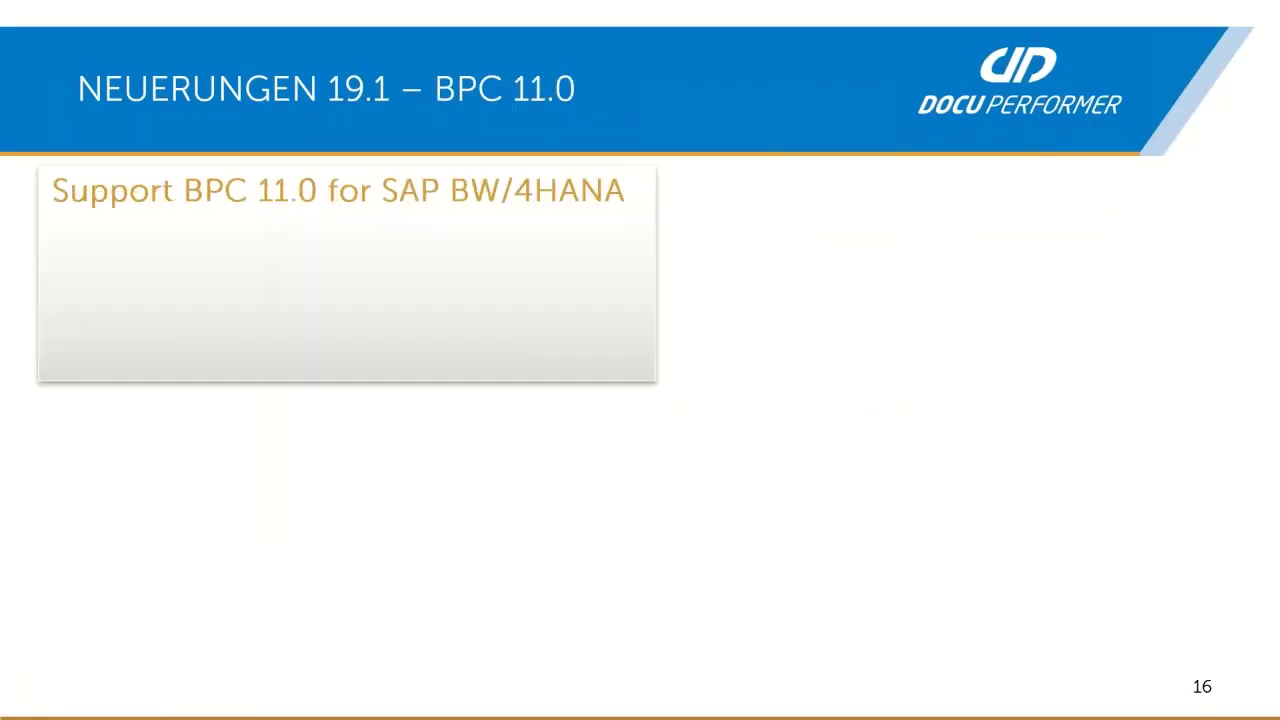
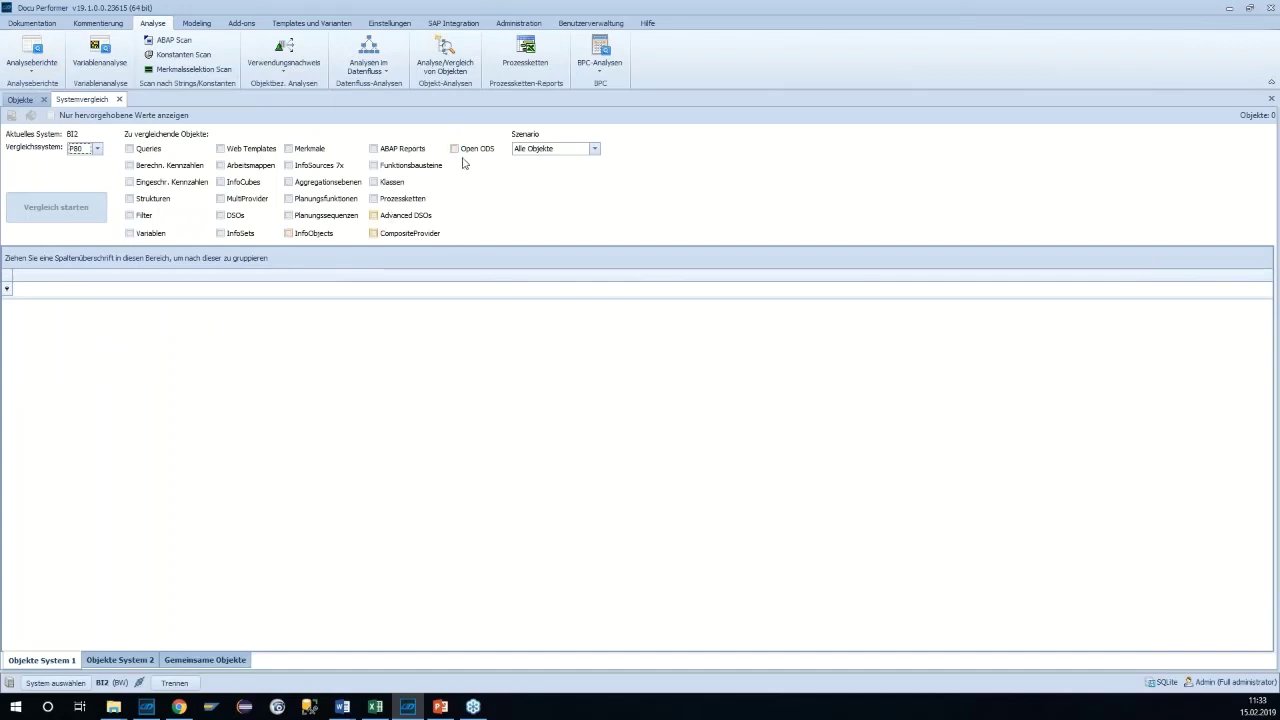
Compare Advanced DSOs and CompositeProviders of the current system BI2 with comparison system ZW2
left_click(384, 220)
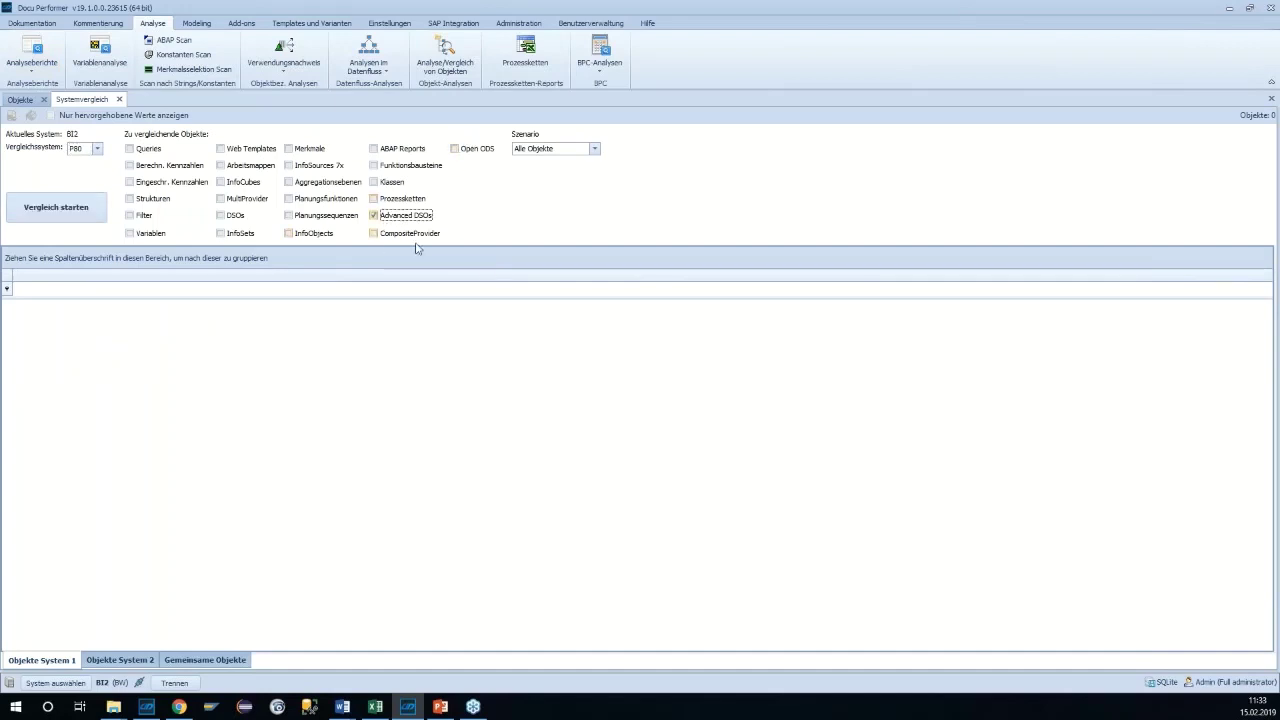
left_click(376, 233)
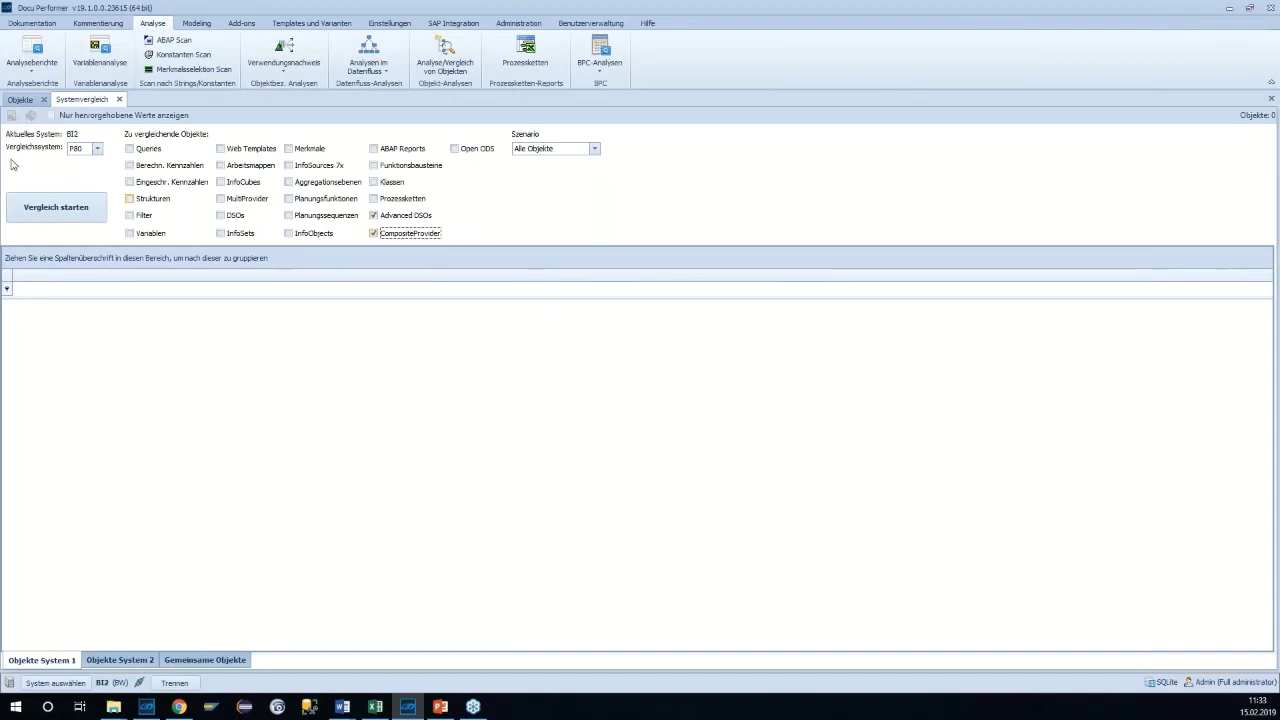
left_click(86, 150)
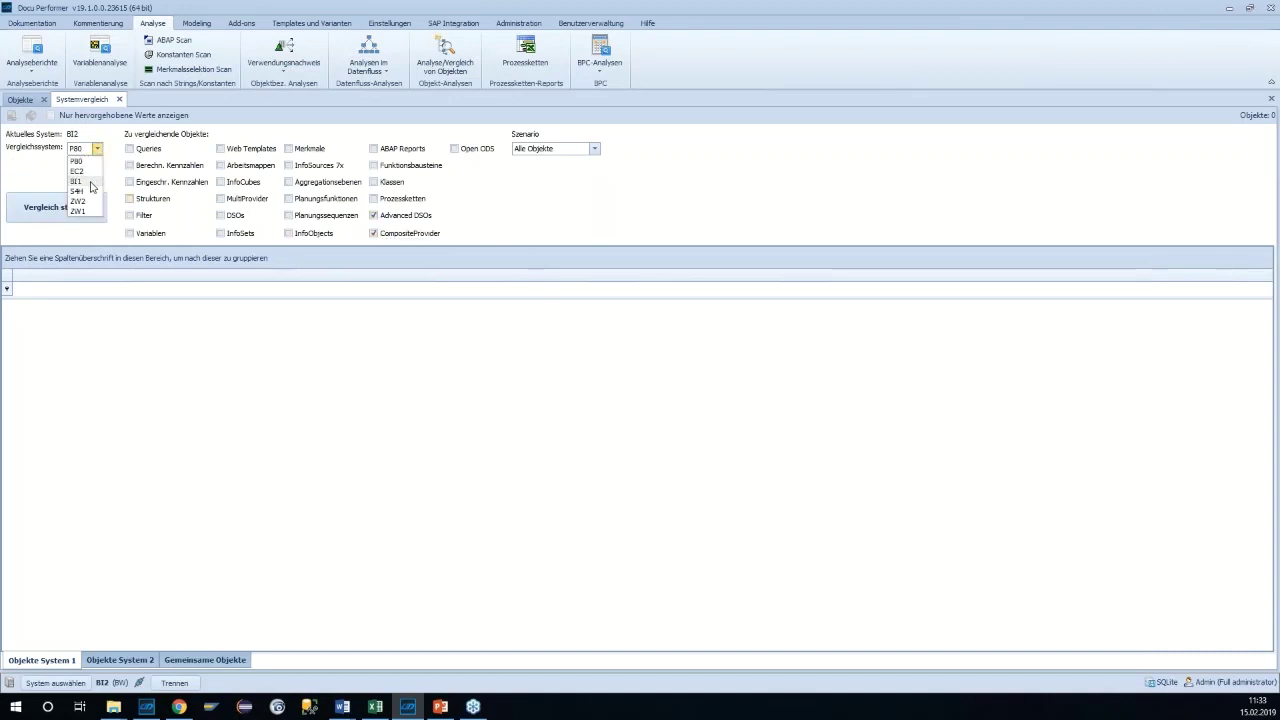
left_click(83, 203)
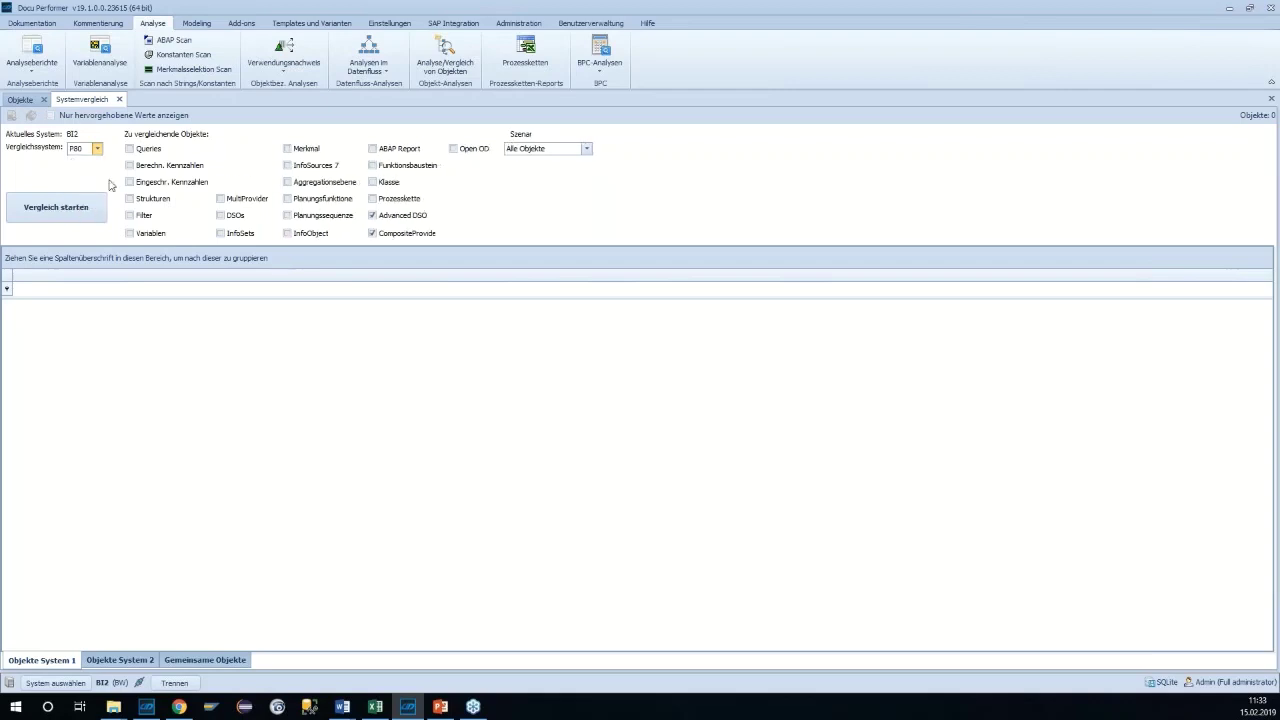
left_click(55, 217)
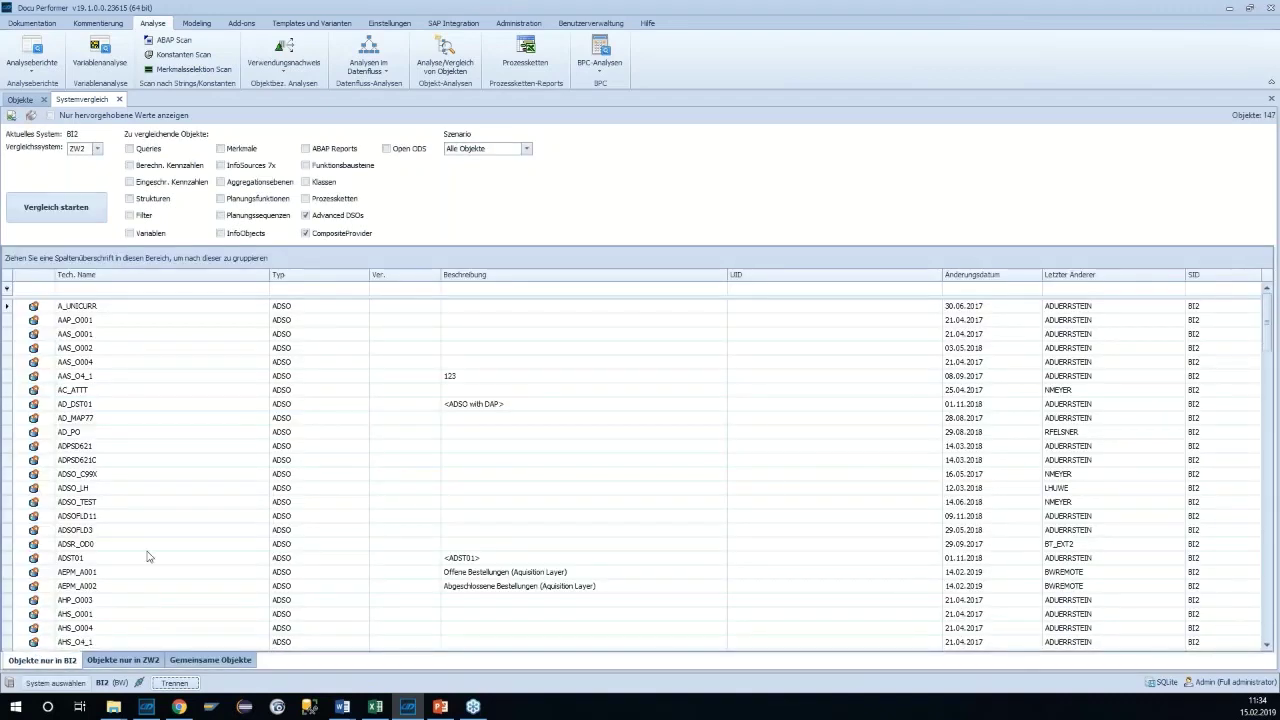
Examine the comparison's objects found only in BI2, those only in ZW2, and the objects common to both systems
left_click(146, 379)
scroll(160, 445, "down", 3)
scroll(170, 461, "up", 3)
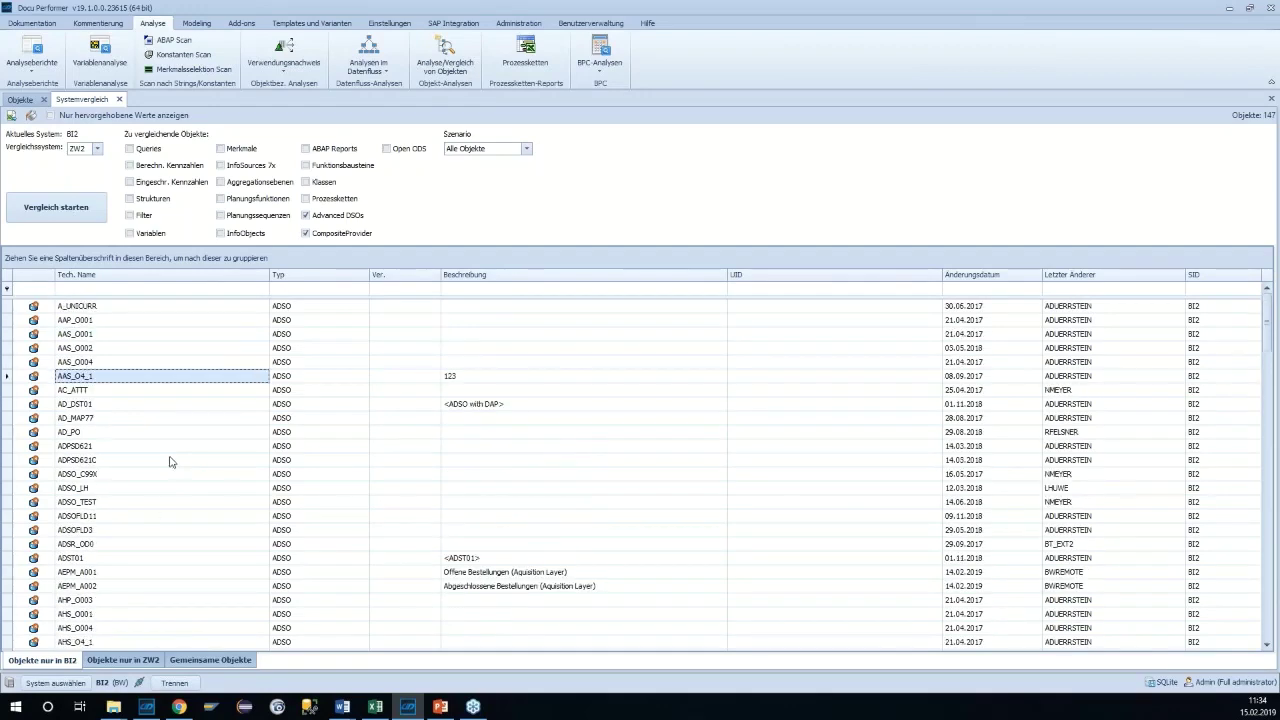
left_click(113, 661)
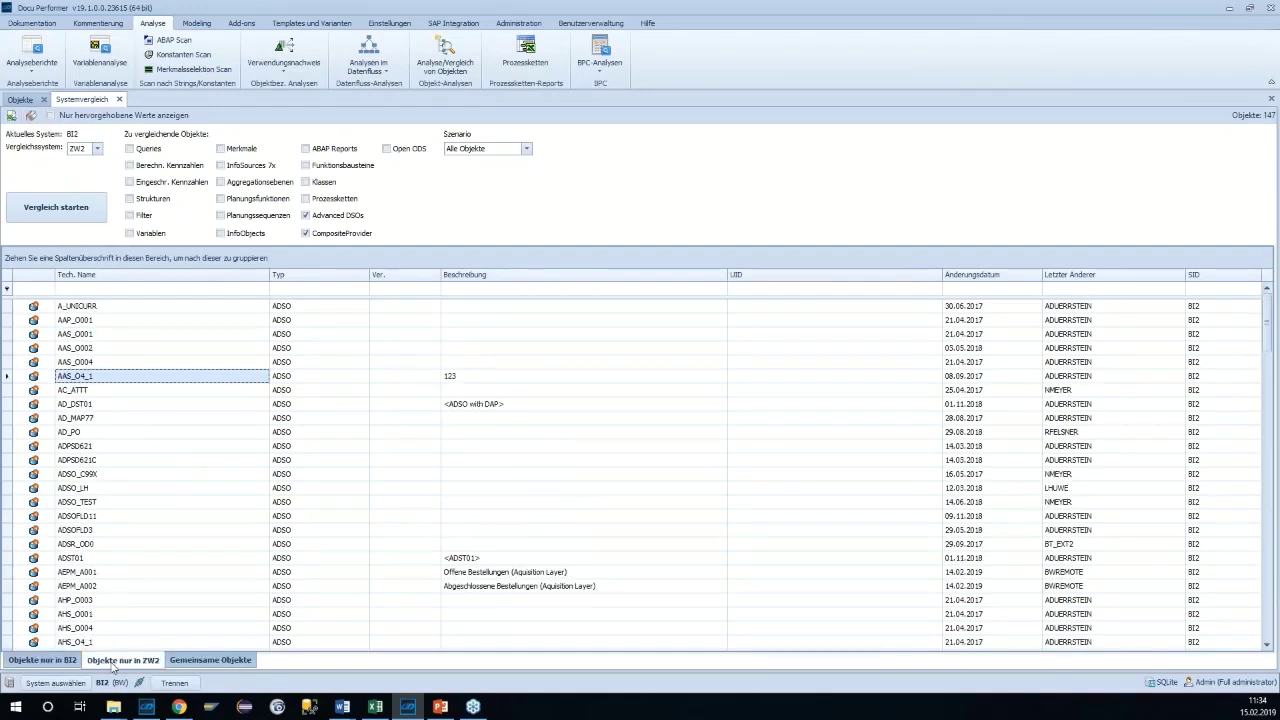
left_click(192, 661)
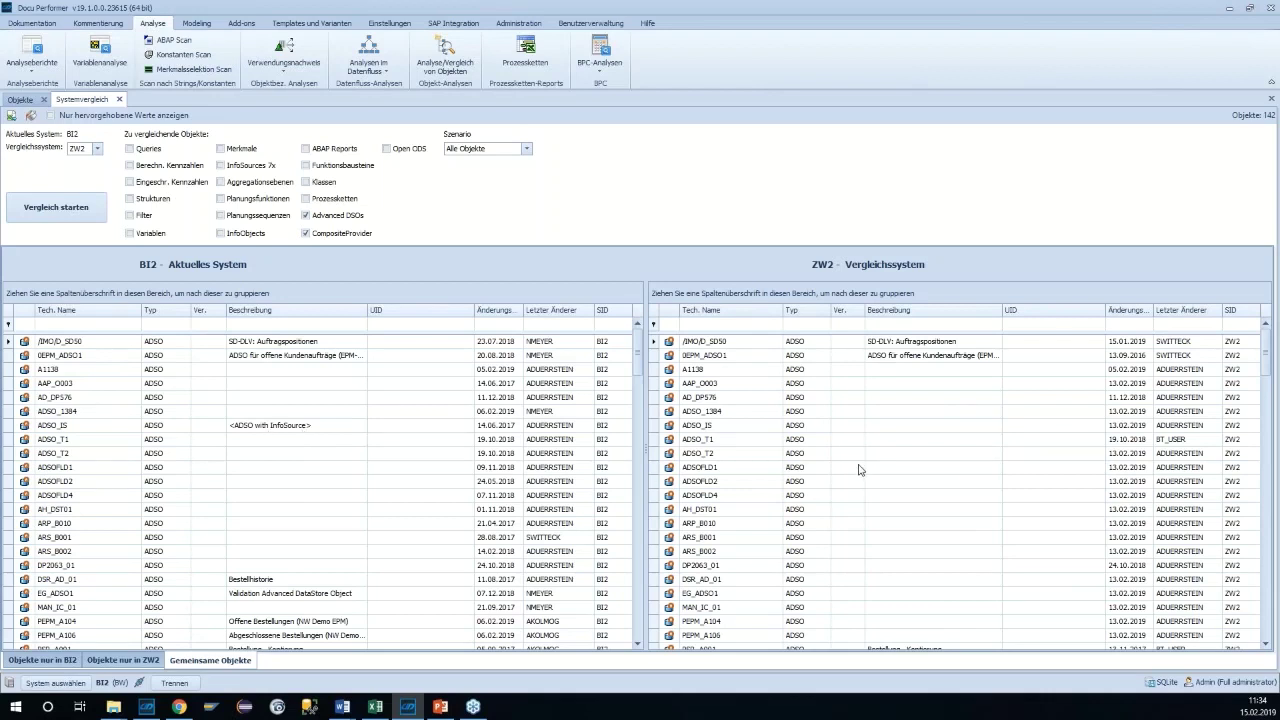
Enable highlighting of opposite values for Version in the conditional formatting and apply the rules to the common objects
left_click(30, 116)
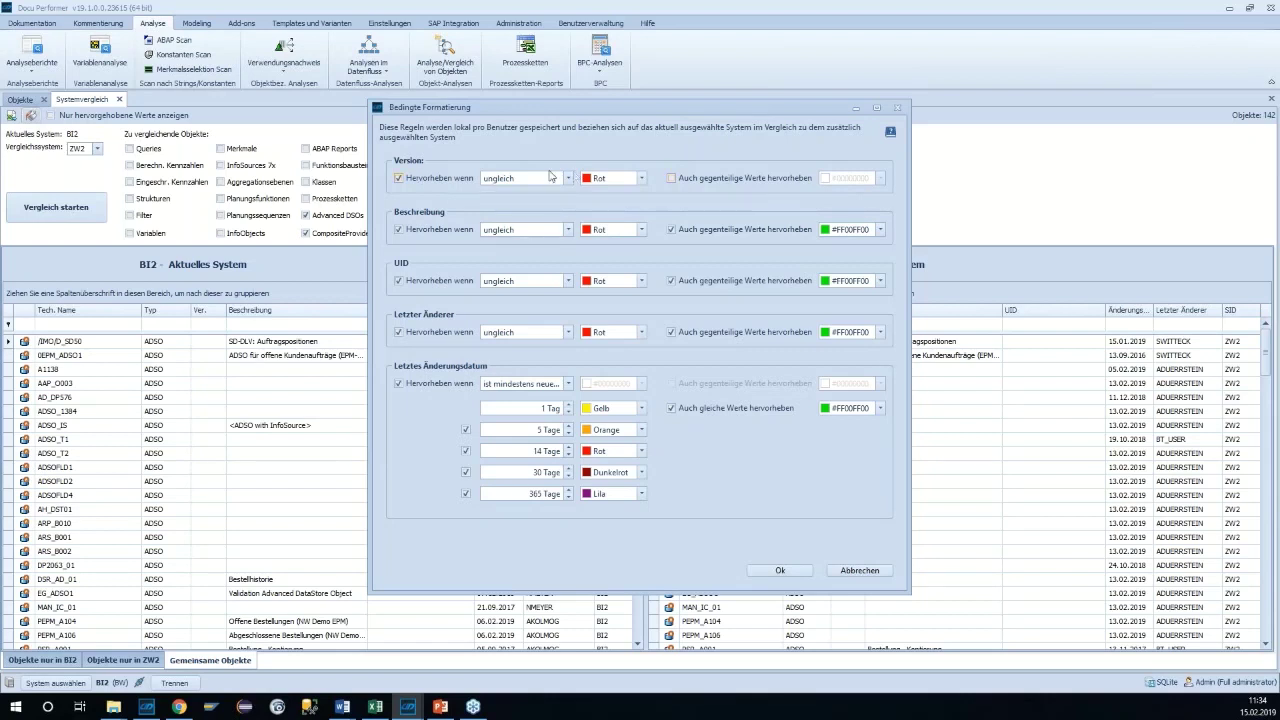
left_click(699, 180)
left_click(766, 572)
Examine the highlighted differences between the common objects, checking the descriptions of ADSO_IS, DSR_AD_01 and EG_ADSO1
left_click(296, 426)
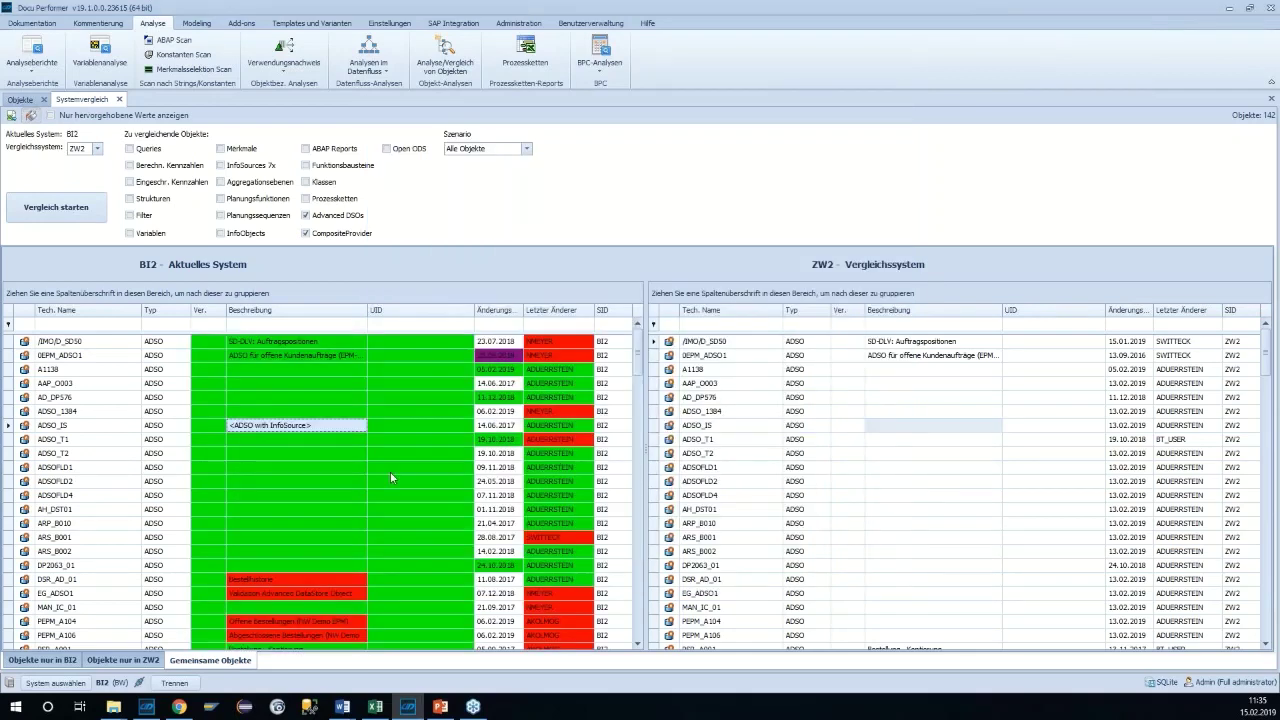
scroll(390, 471, "down", 3)
left_click(287, 454)
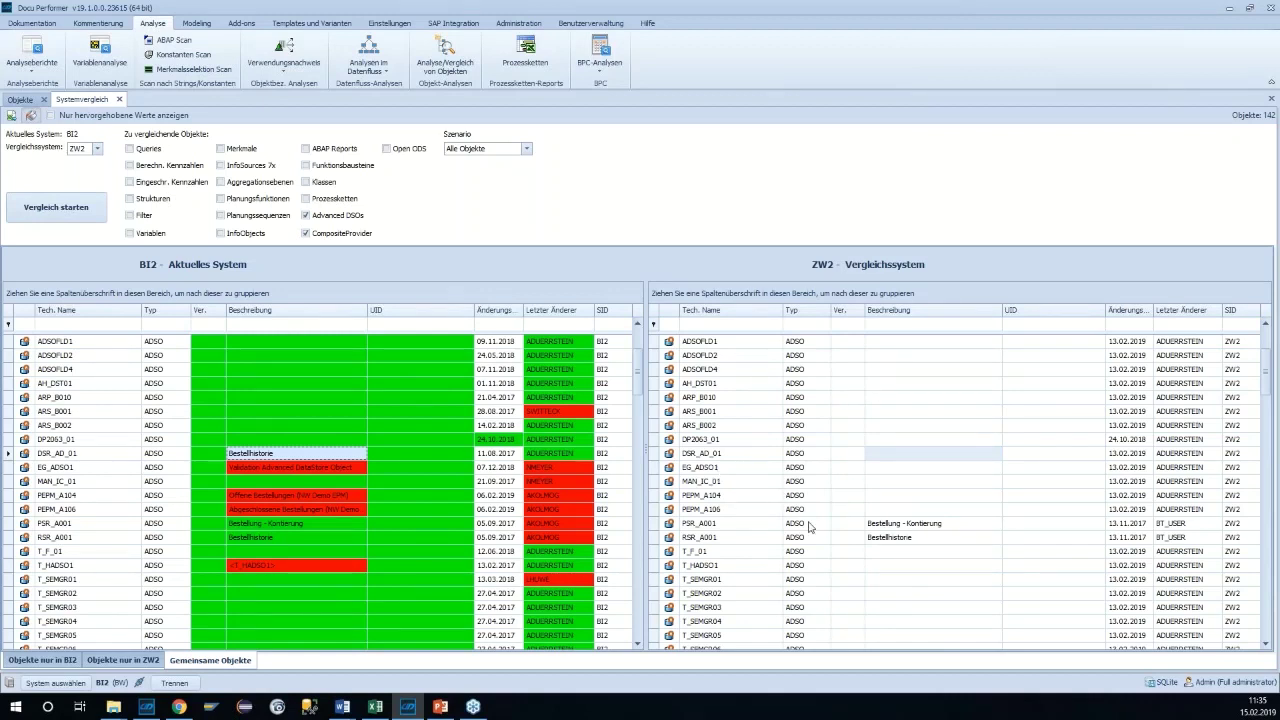
scroll(810, 526, "down", 1)
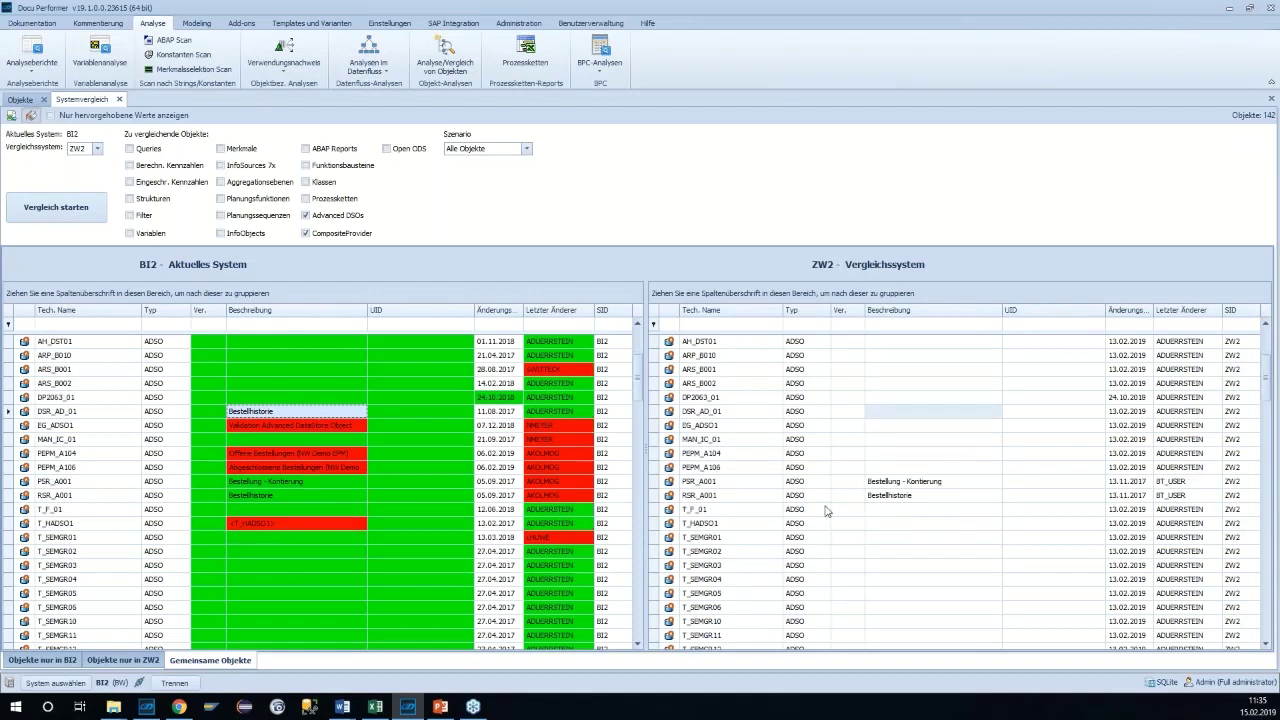
left_click(302, 427)
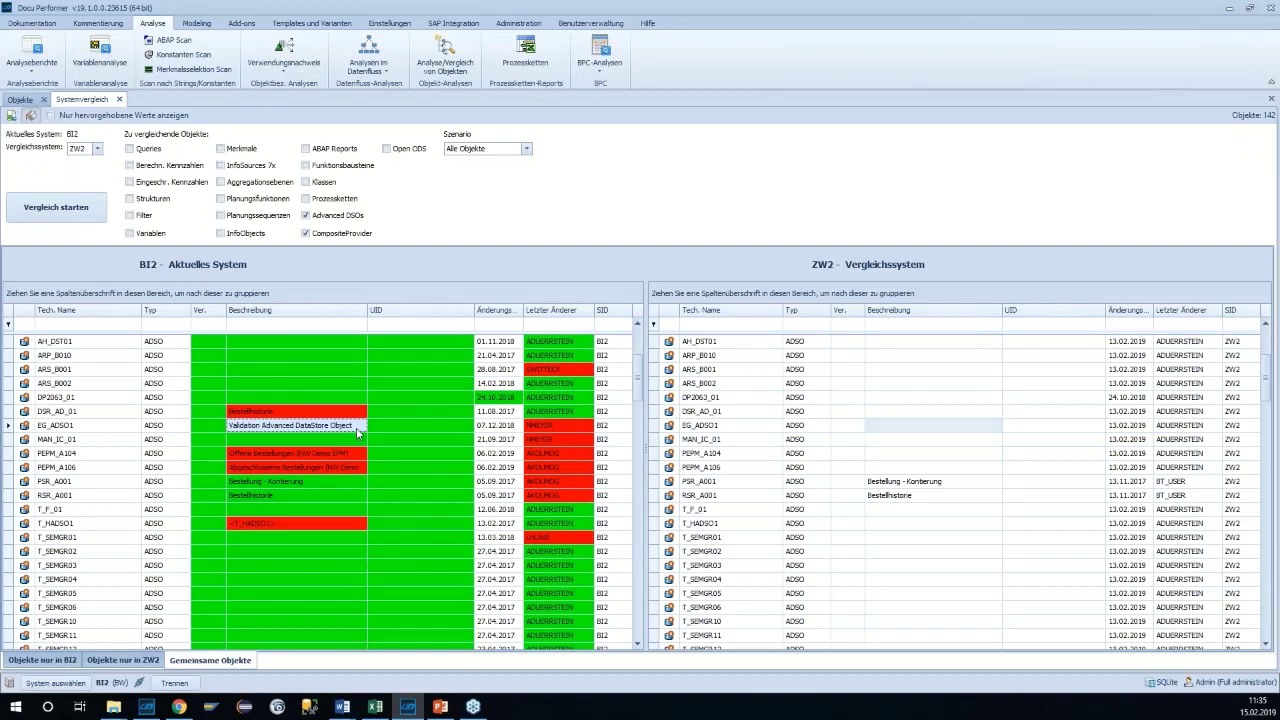
Check the object comparison option for EG_ADSO1 and look through the available analysis reports without running either
right_click(357, 432)
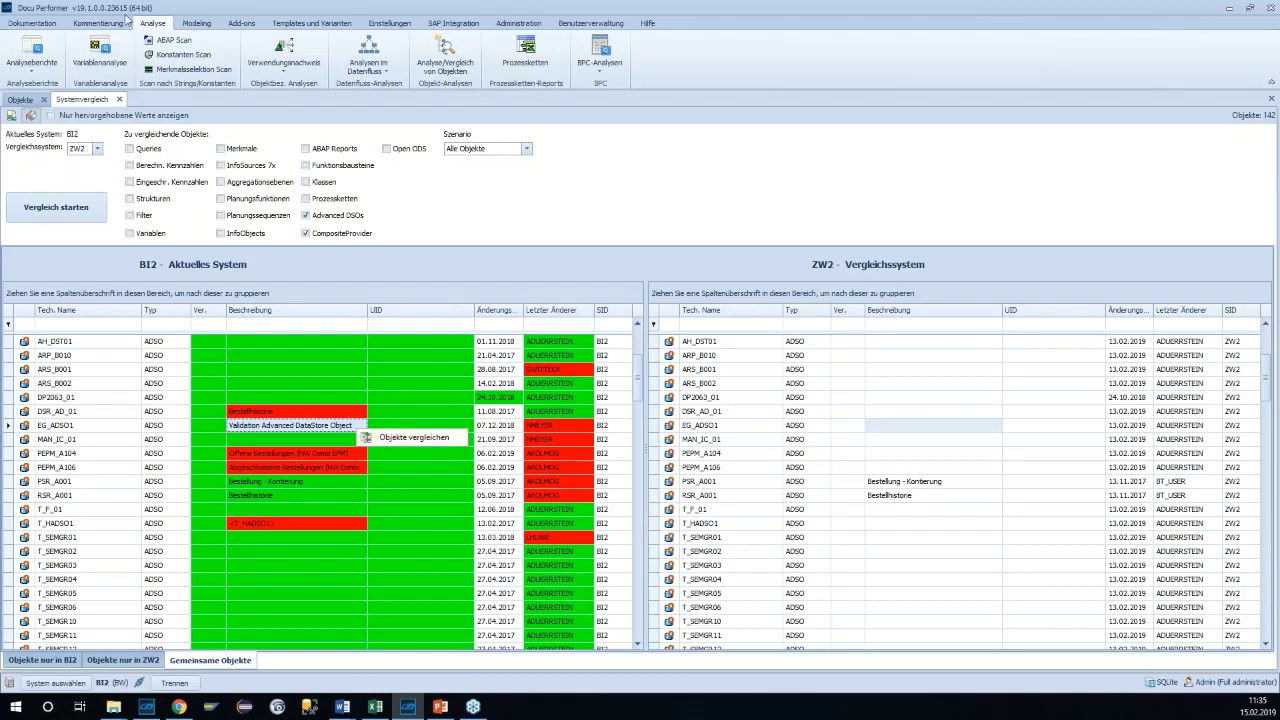
key("Escape")
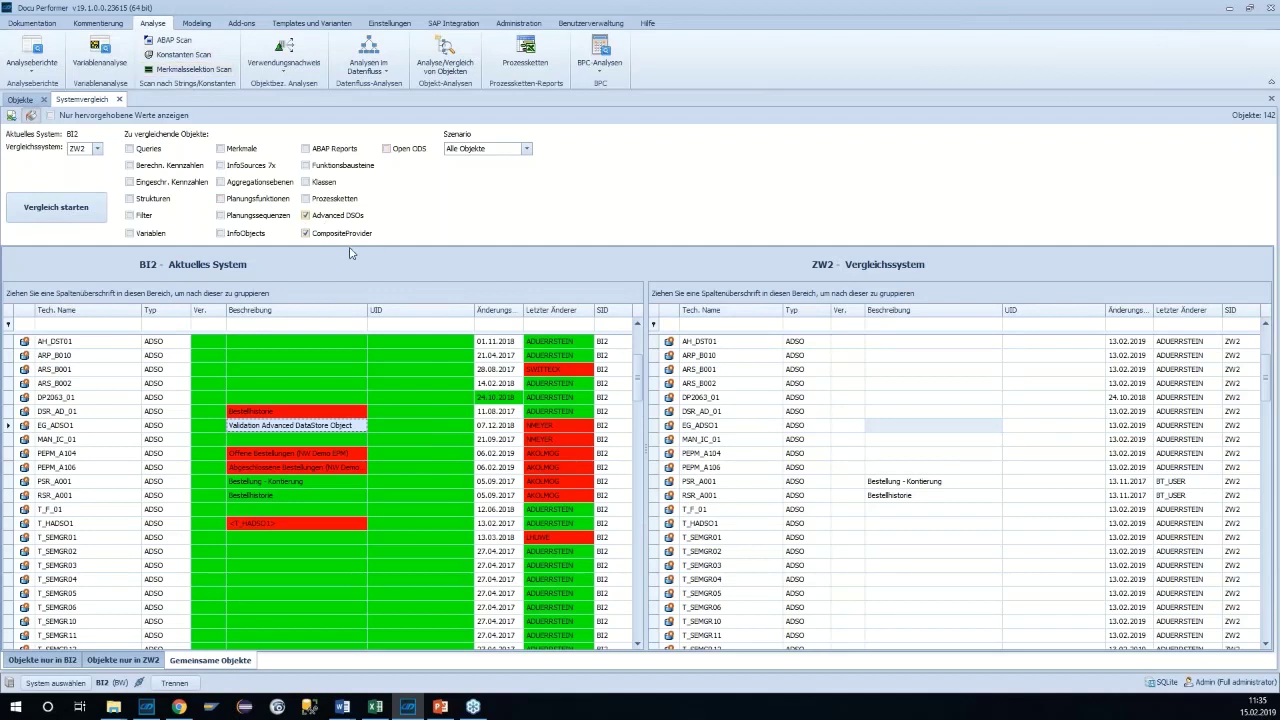
left_click(29, 52)
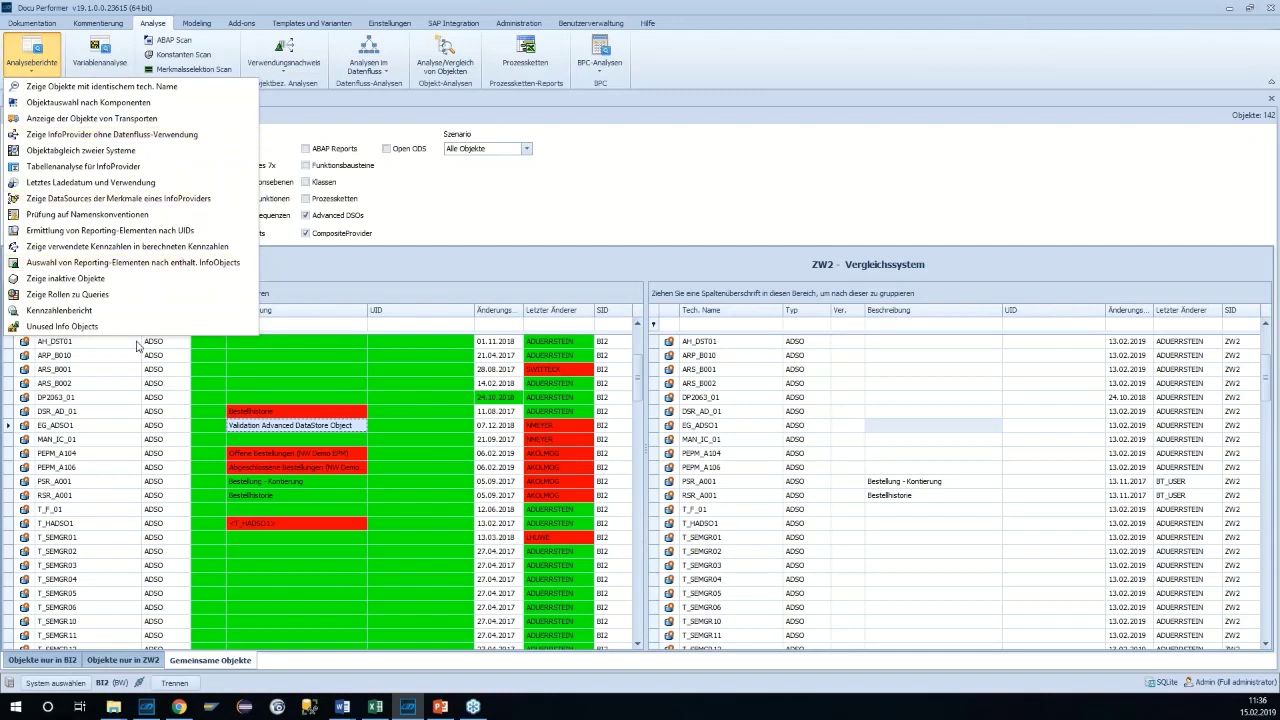
left_click(229, 12)
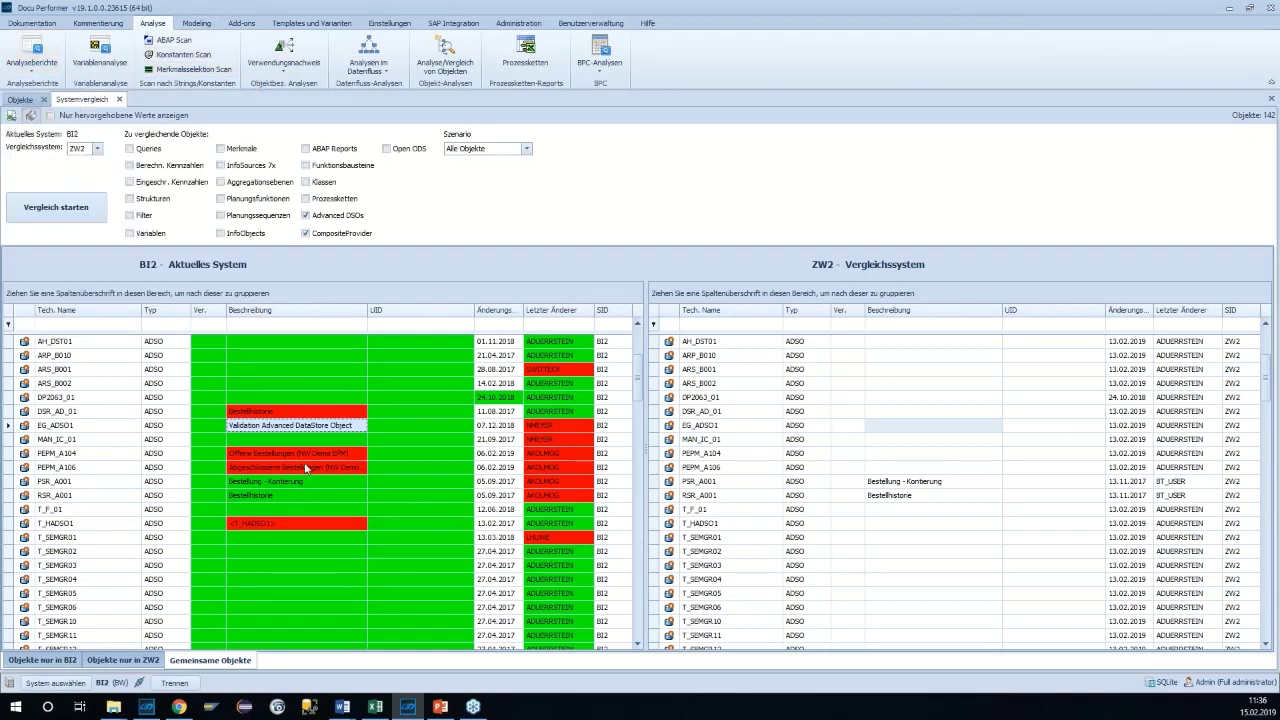
Switch to PowerPoint, present slide 22 on Business Objects from the current slide, and reveal its first bullet point
left_click(441, 708)
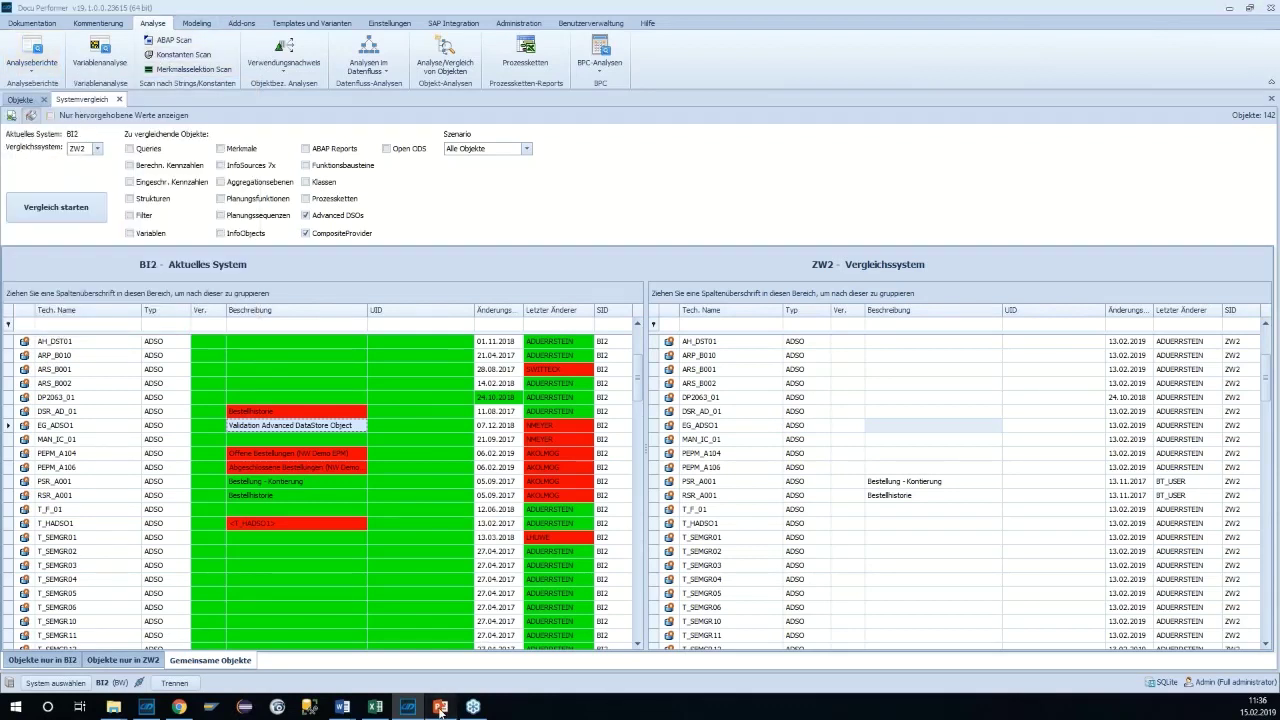
scroll(148, 503, "down", 2)
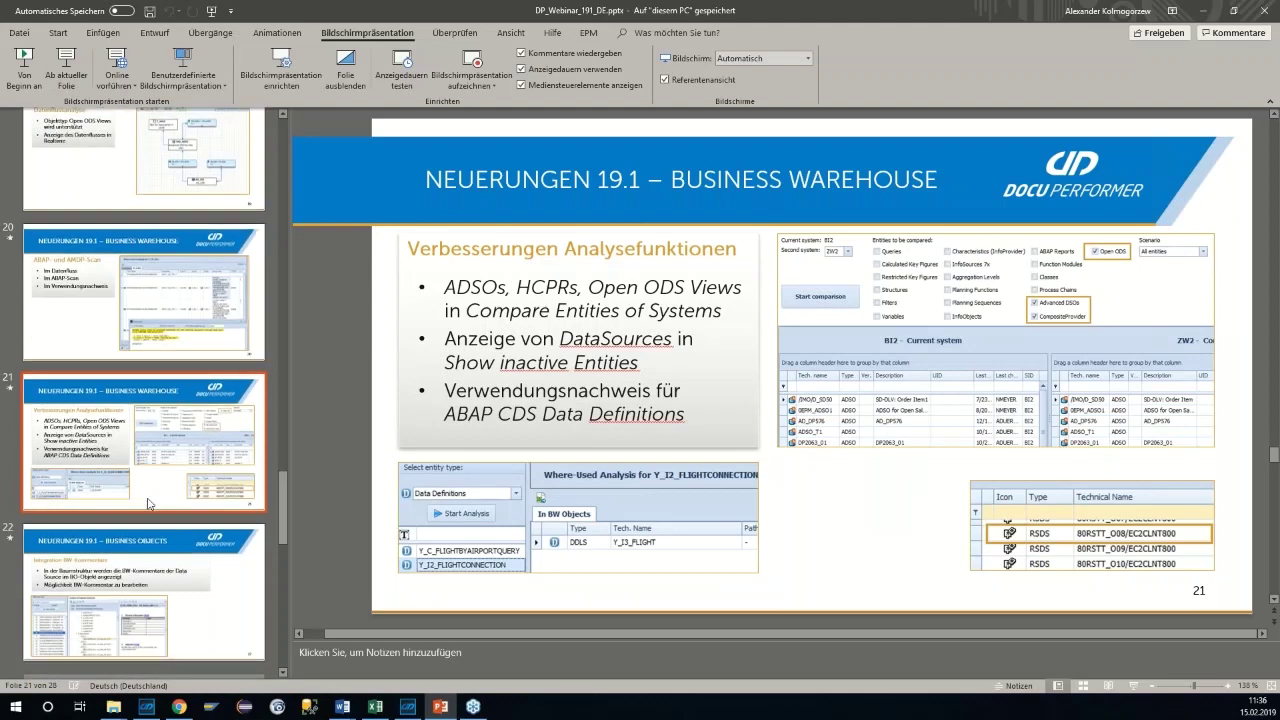
left_click(148, 510)
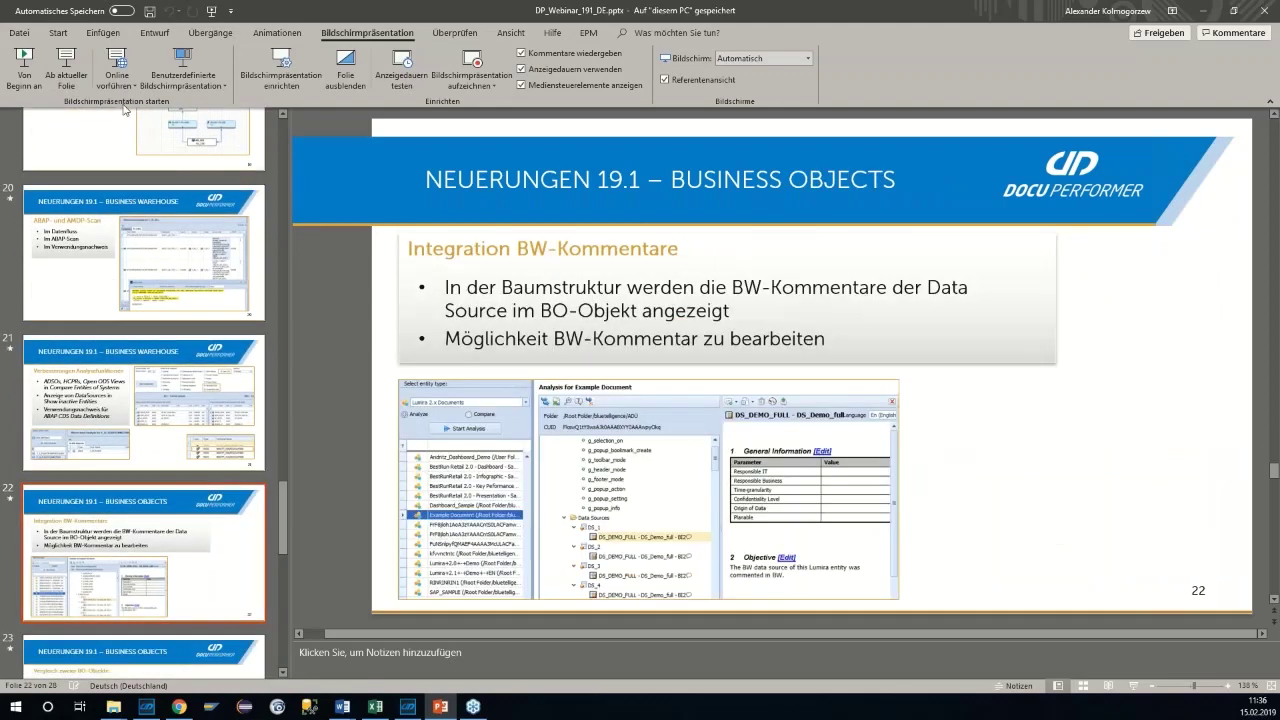
left_click(66, 62)
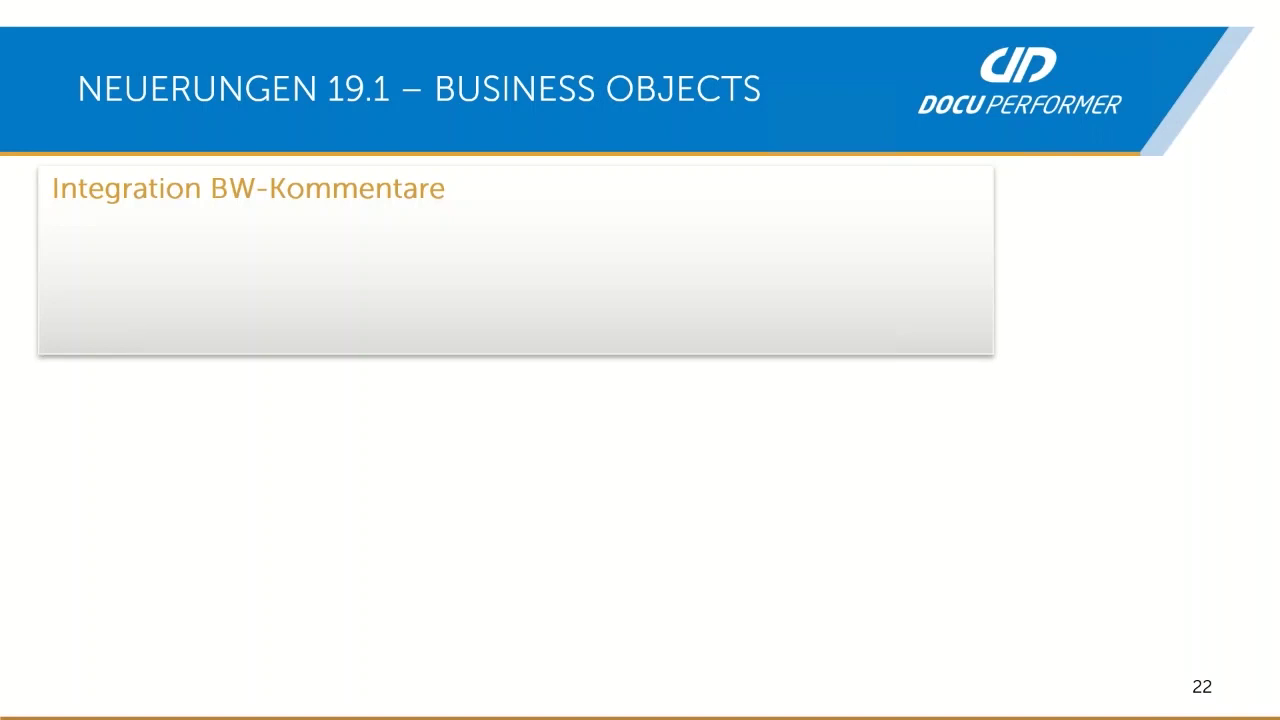
key("Right")
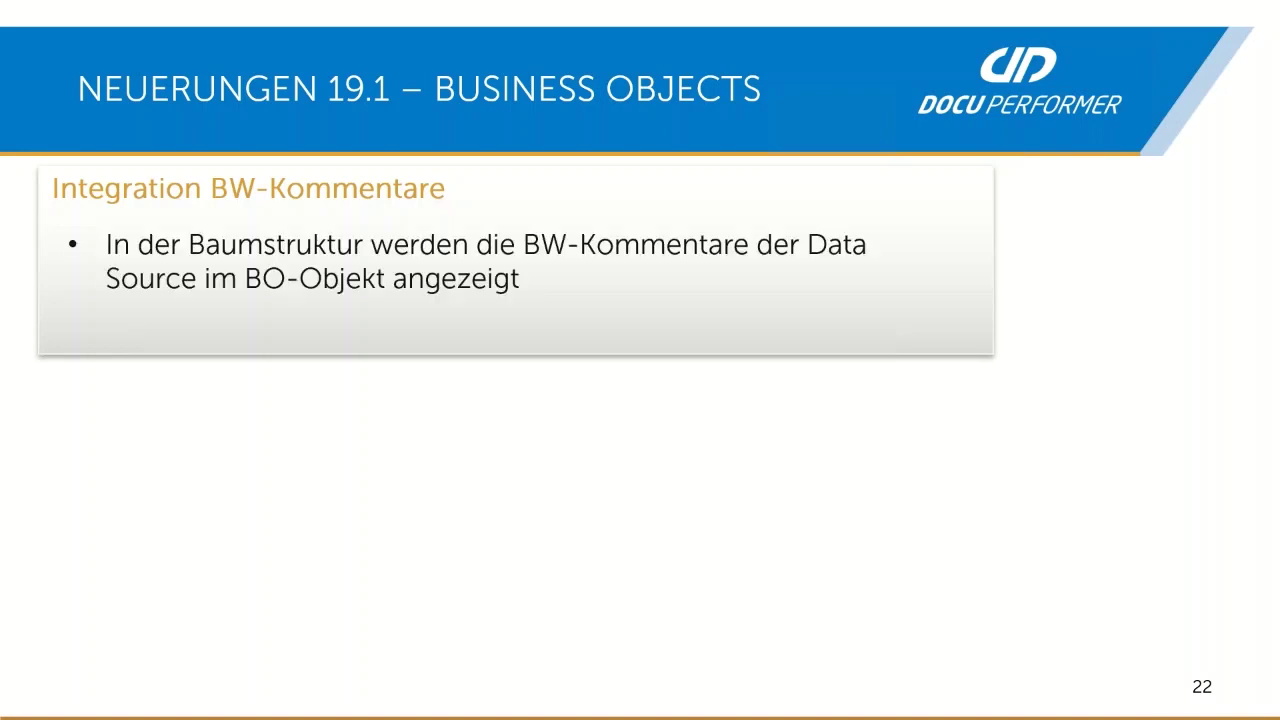